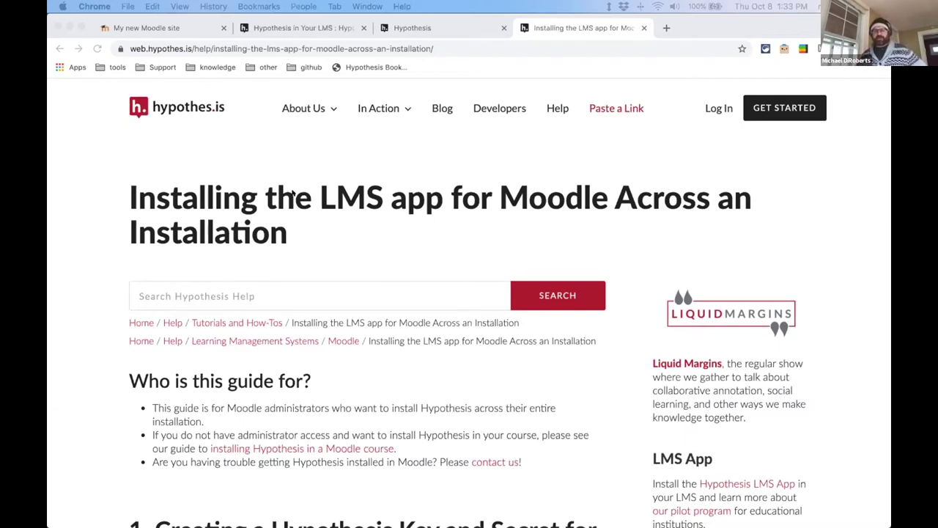
Step: Examine the Moodle installation guide's section on creating a Hypothesis key and secret
scroll(290, 192, down, 1)
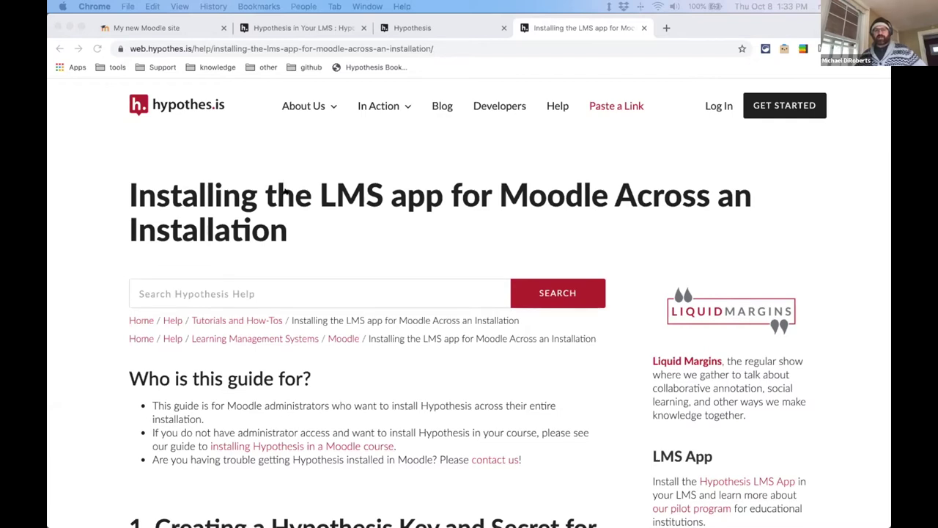
scroll(285, 192, down, 5)
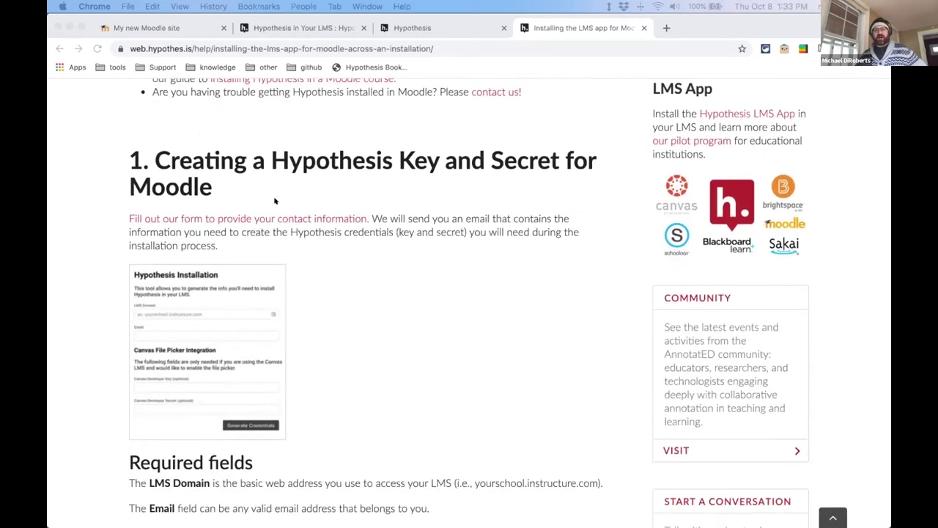
Step: Set LMS Privileges to Yes in the Hypothesis for Education contact form and close that page
click(292, 22)
scroll(531, 221, down, 1)
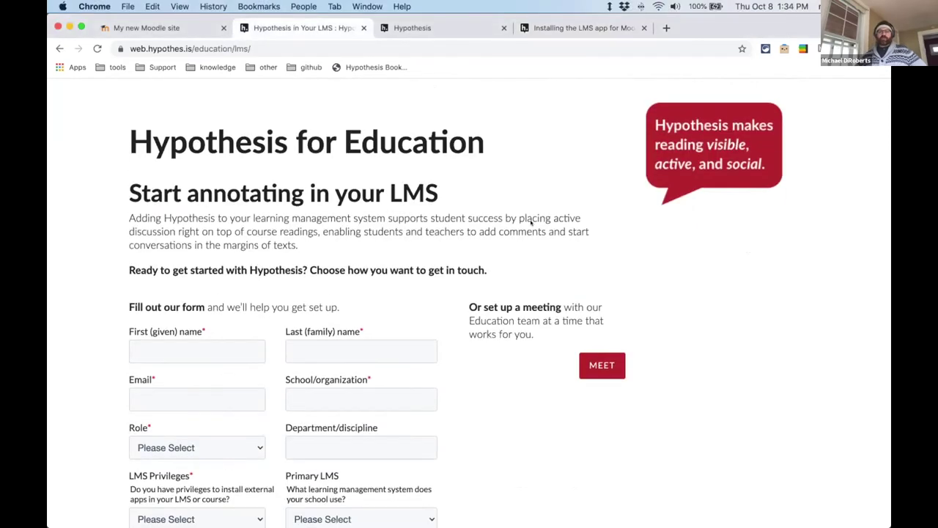
scroll(530, 221, down, 4)
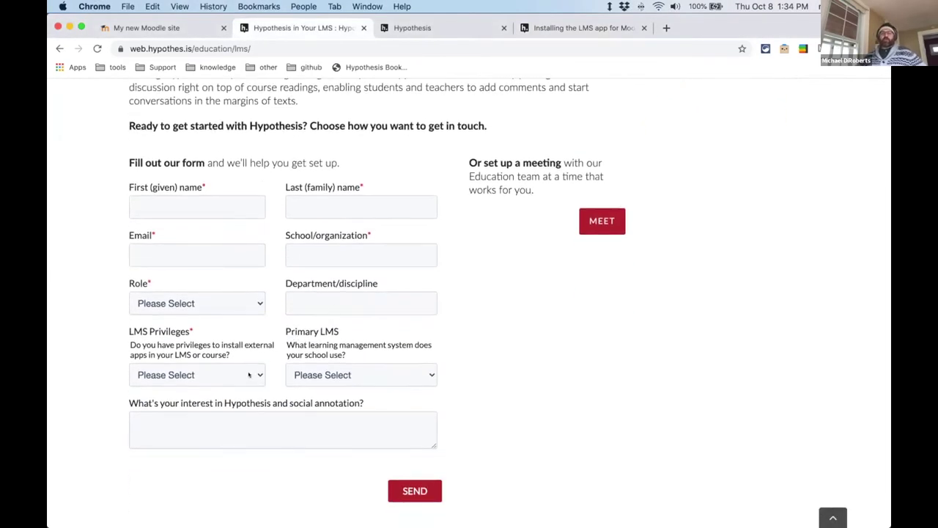
click(249, 375)
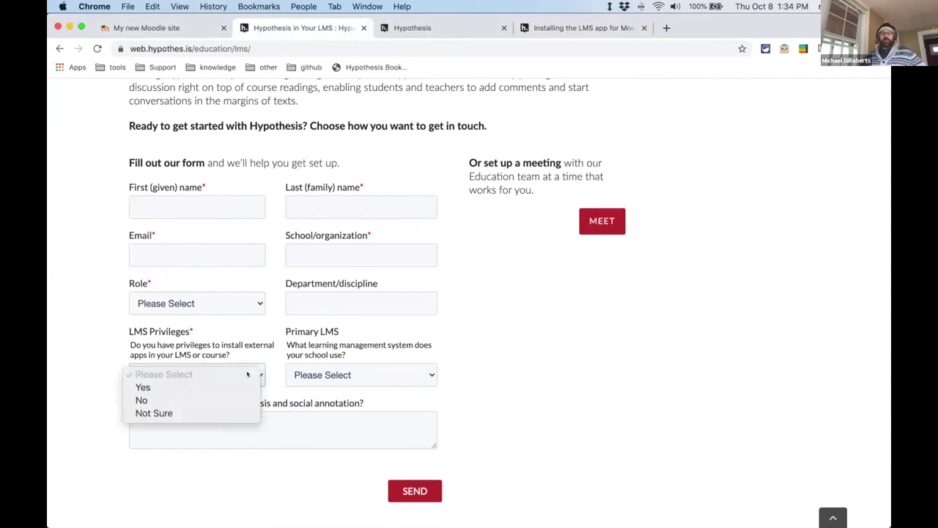
click(180, 383)
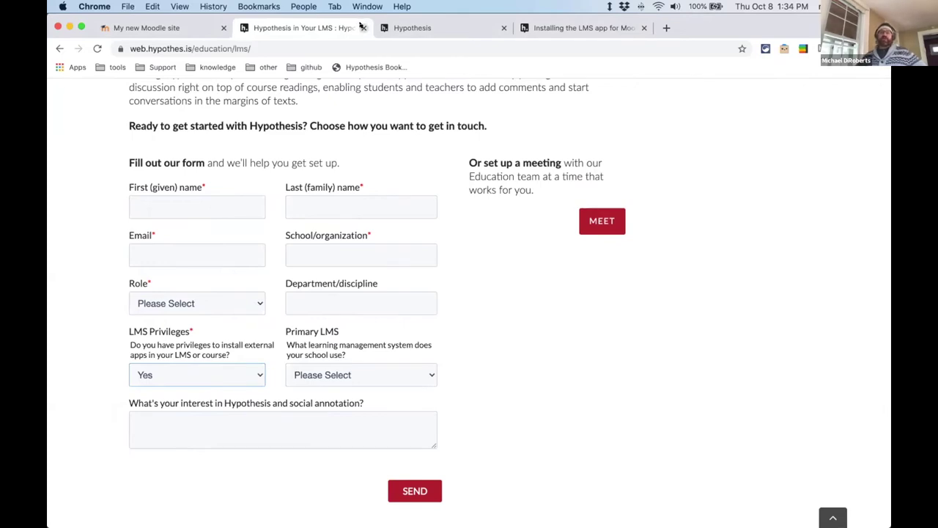
click(362, 27)
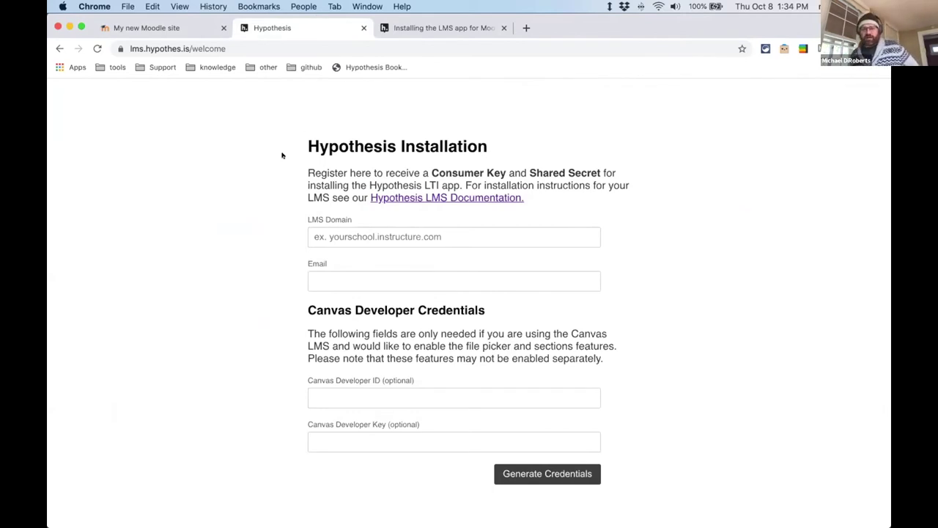
Step: Look up the Moodle site's web address for the LMS Domain field of the Hypothesis Installation form
click(351, 233)
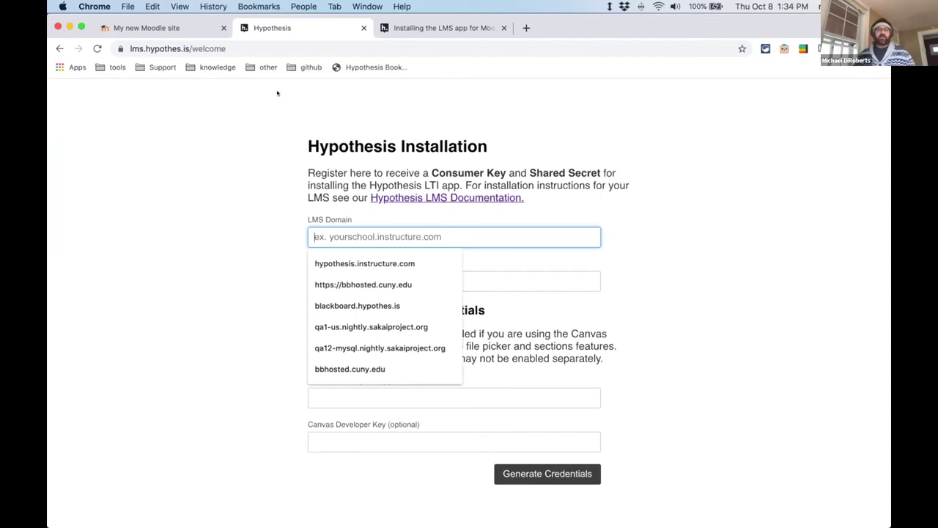
click(152, 28)
click(276, 47)
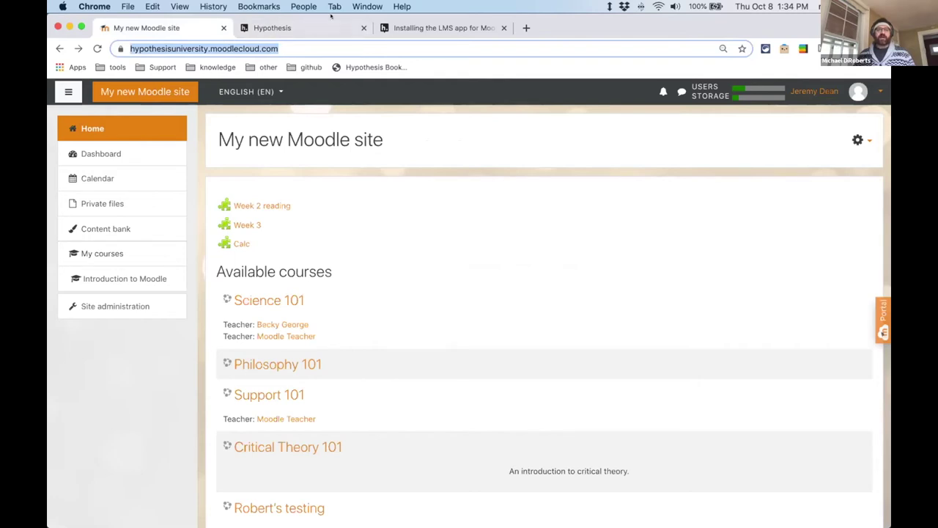
click(315, 28)
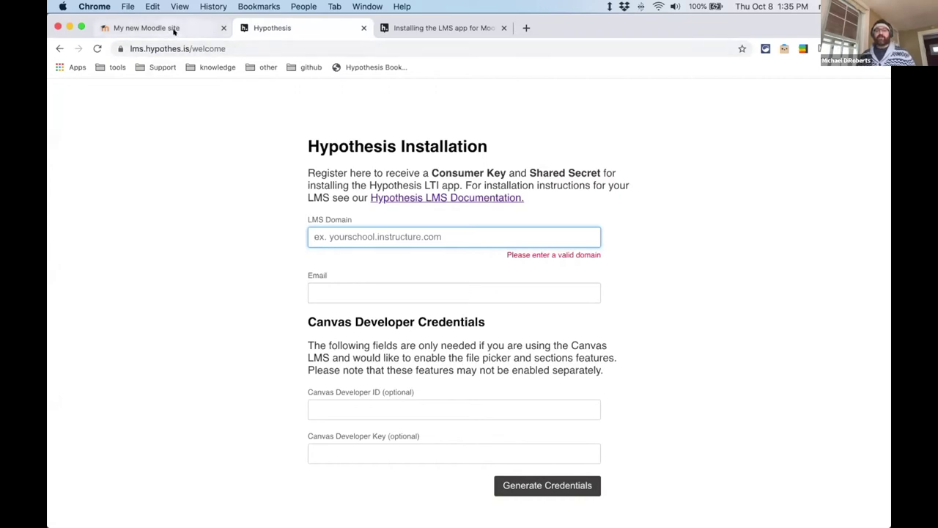
Step: Read the installation guide's sections on the required fields and the generated credentials
click(444, 28)
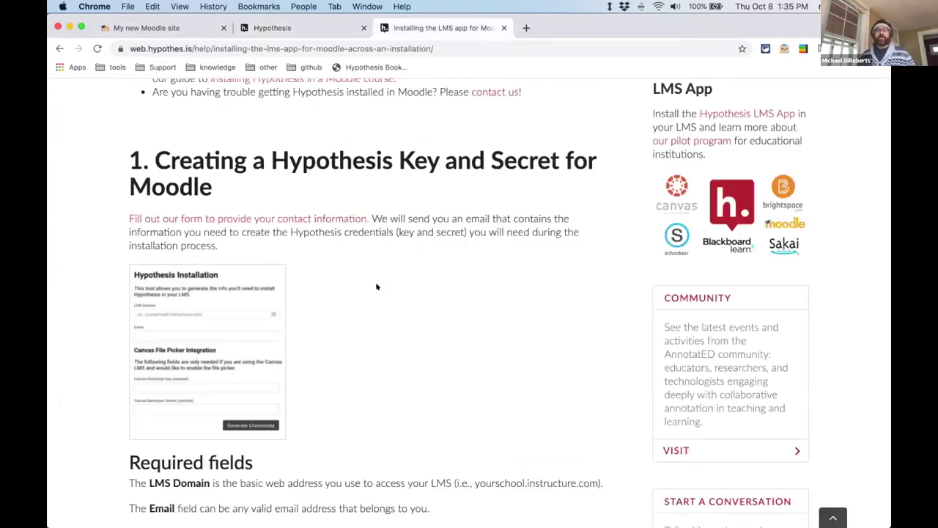
scroll(258, 296, down, 1)
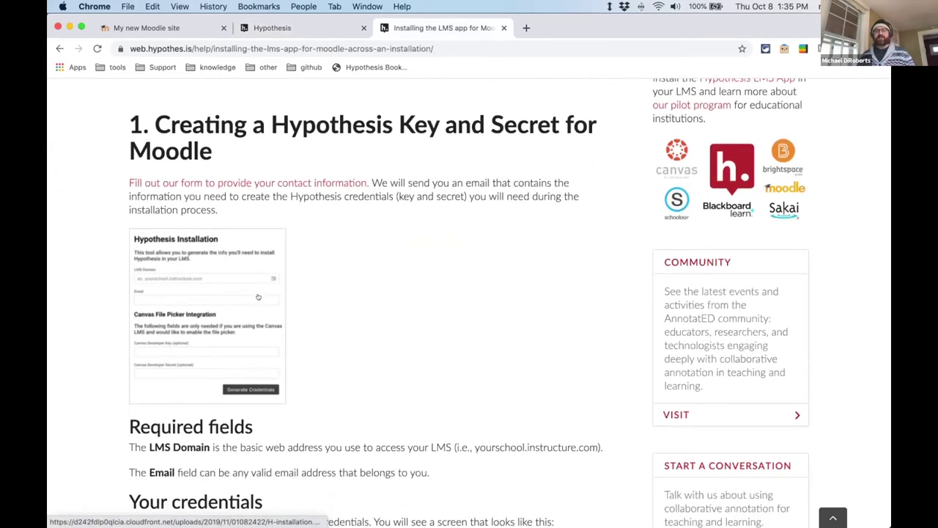
scroll(258, 297, down, 7)
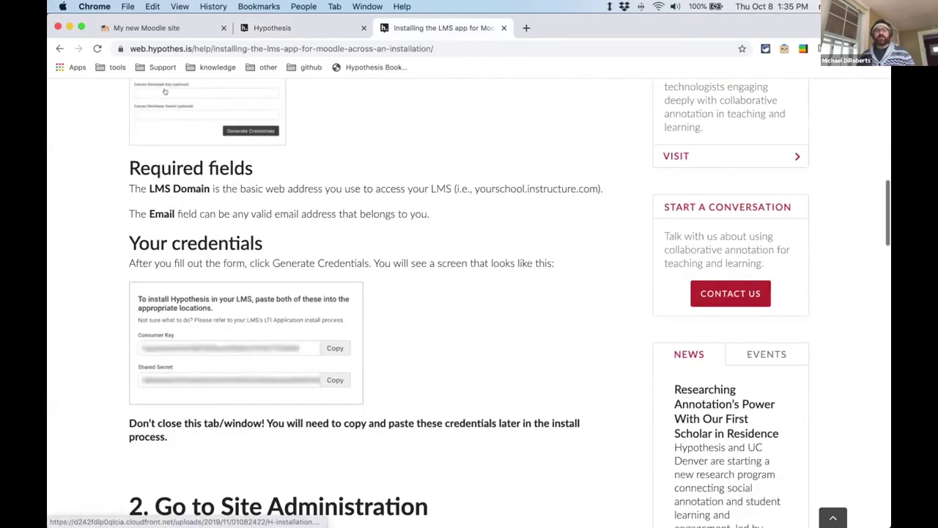
Step: Find "external" among the plugins in Moodle's site administration and open Manage tools under External tool
click(152, 29)
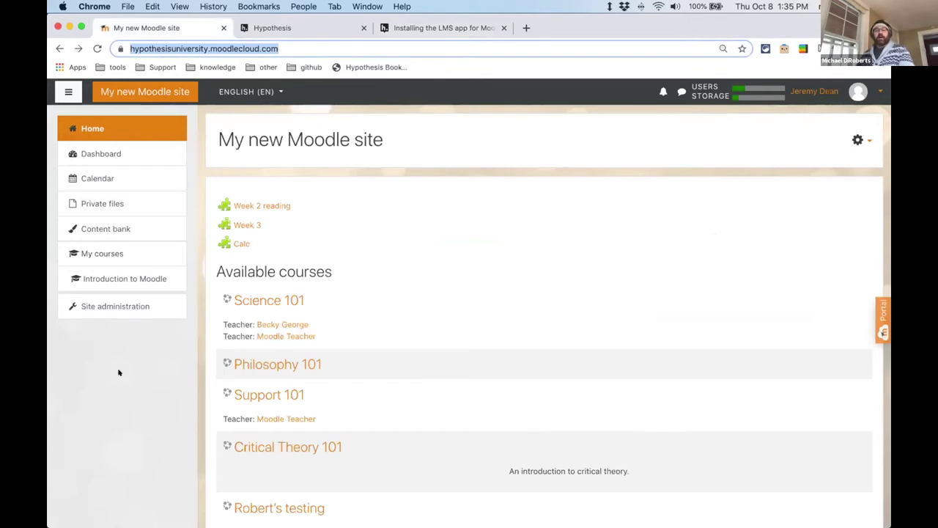
click(103, 307)
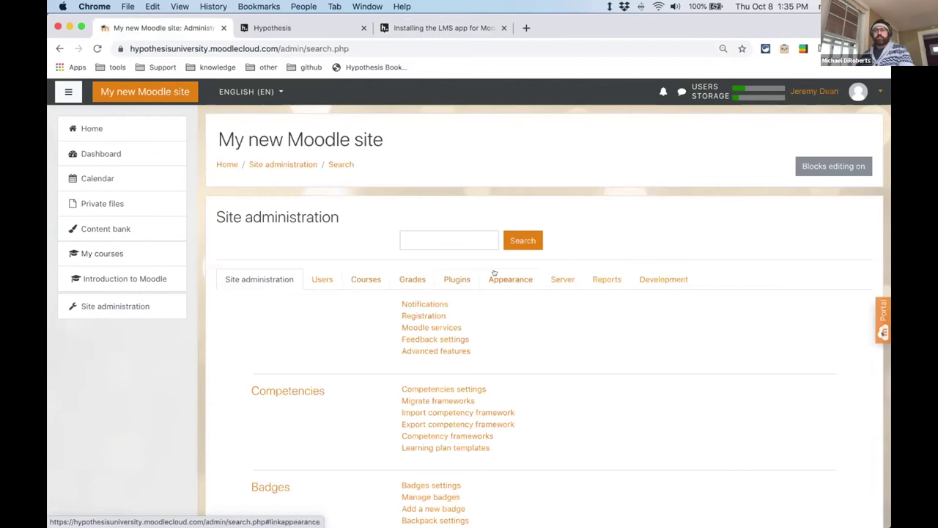
click(451, 280)
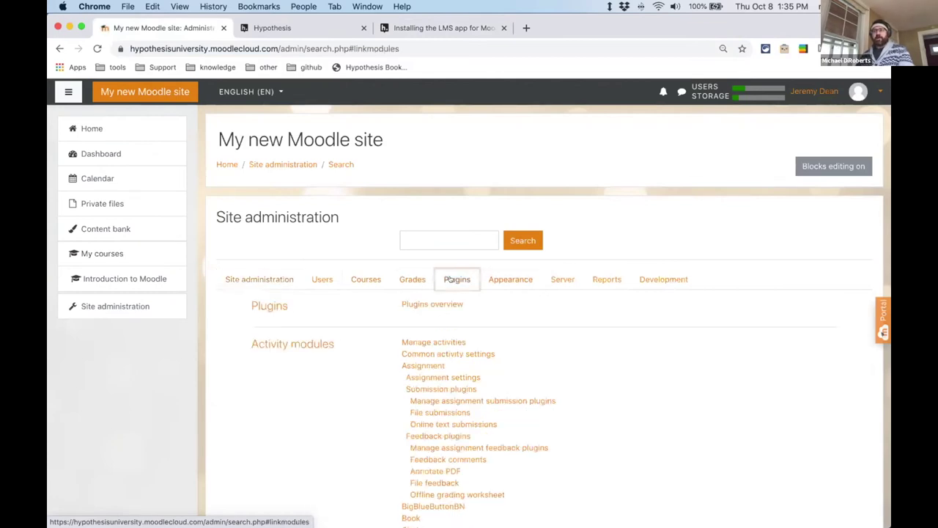
key(super+f)
text(e)
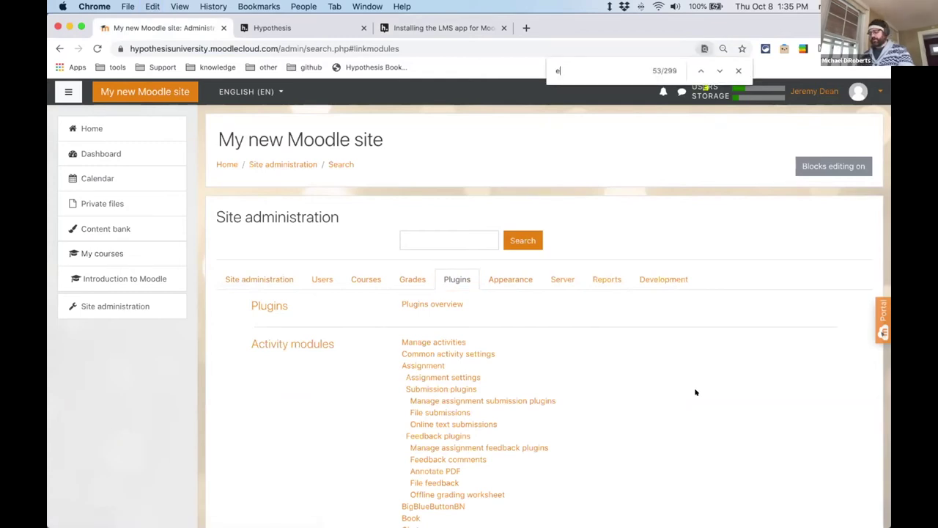
text(xternal)
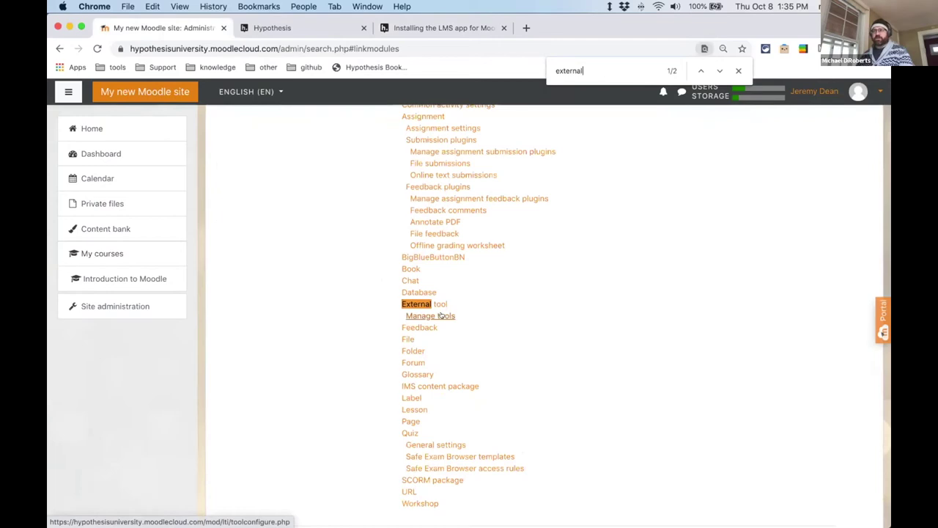
click(441, 316)
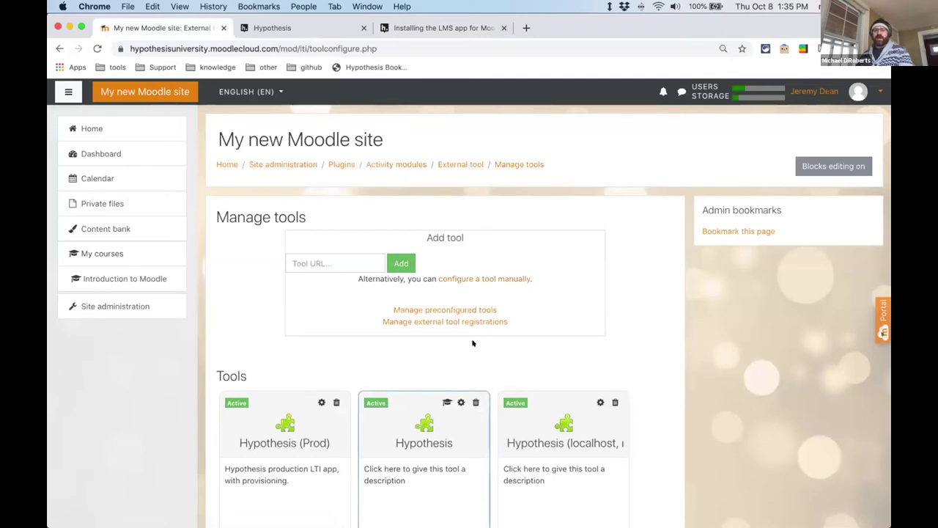
Step: Start configuring an external tool manually and name it Hypothesis
scroll(444, 440, down, 2)
scroll(565, 341, up, 2)
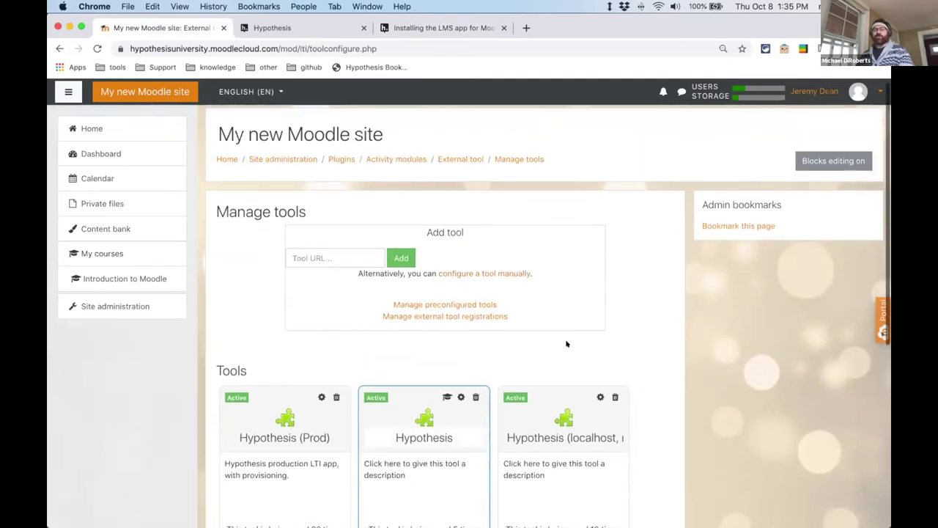
click(483, 279)
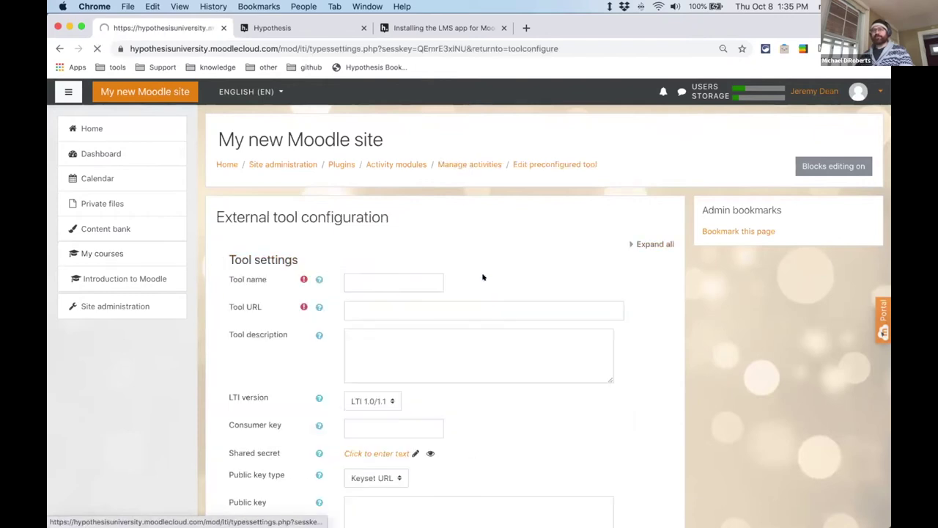
click(376, 284)
text(Hypothesis)
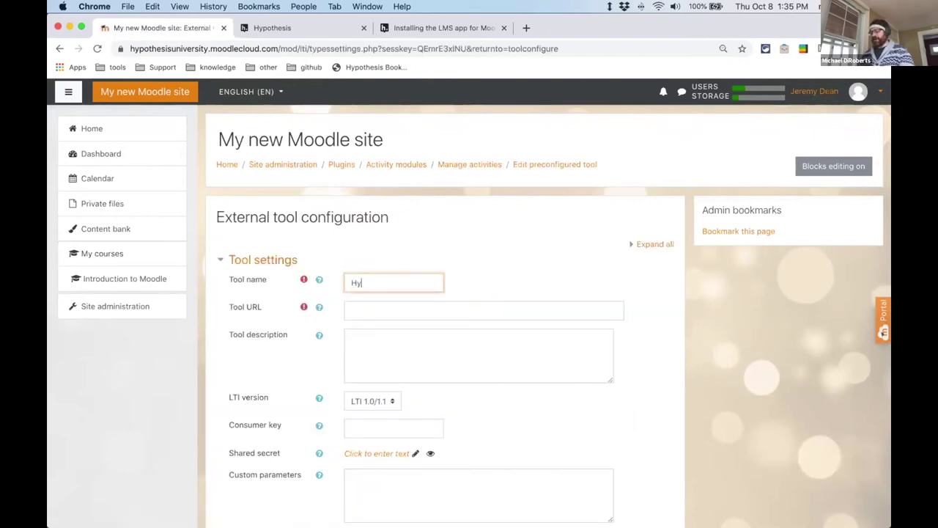
click(319, 306)
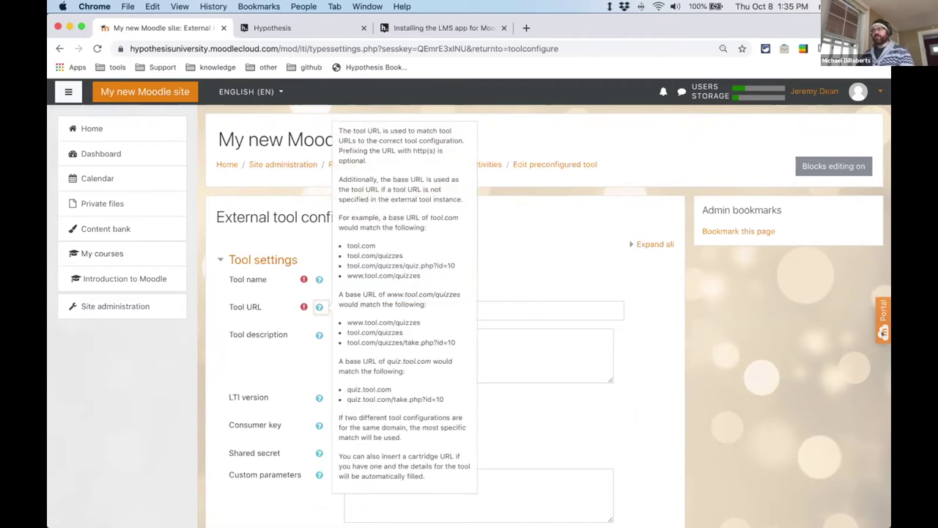
key(super+Tab)
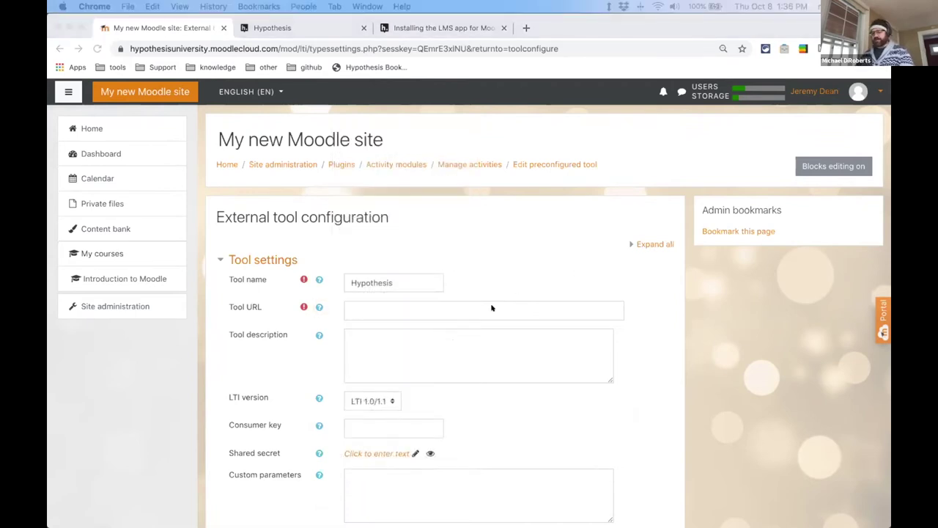
key(super+Tab)
click(558, 304)
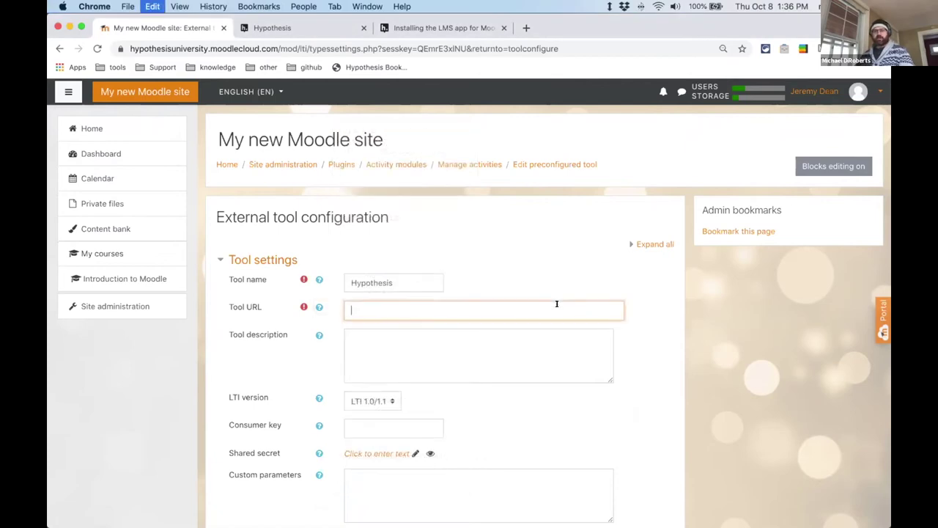
text(https://lms.hypothes.is/lti_launches)
click(595, 271)
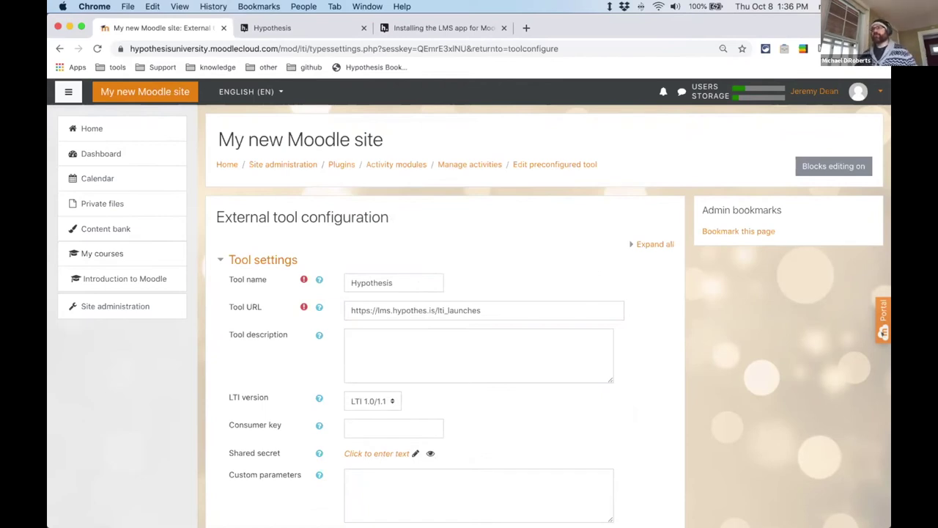
Step: Open the Consumer key and Shared secret fields of the tool settings for entry
scroll(555, 363, down, 5)
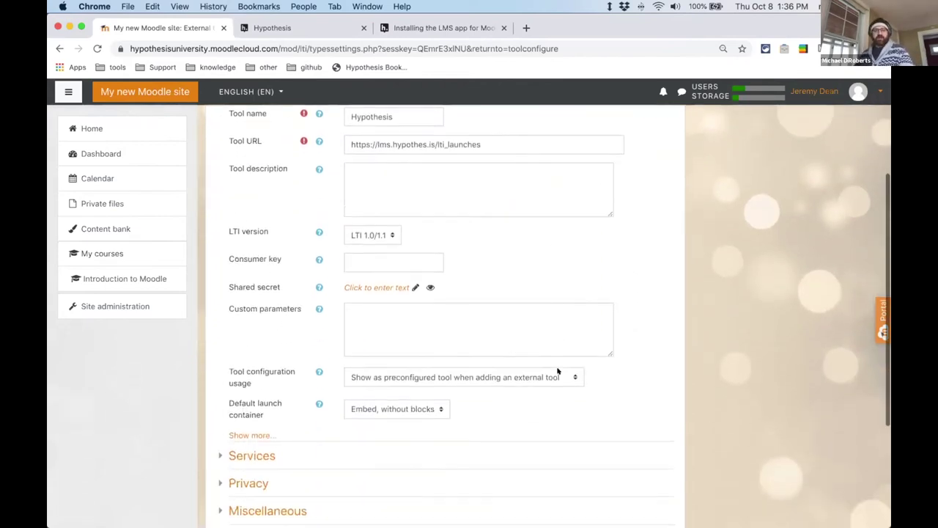
click(370, 259)
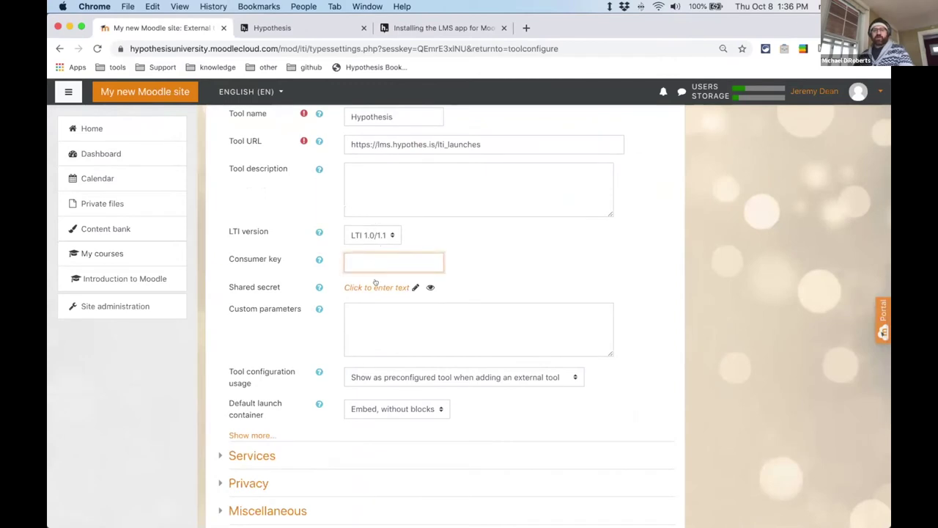
click(376, 286)
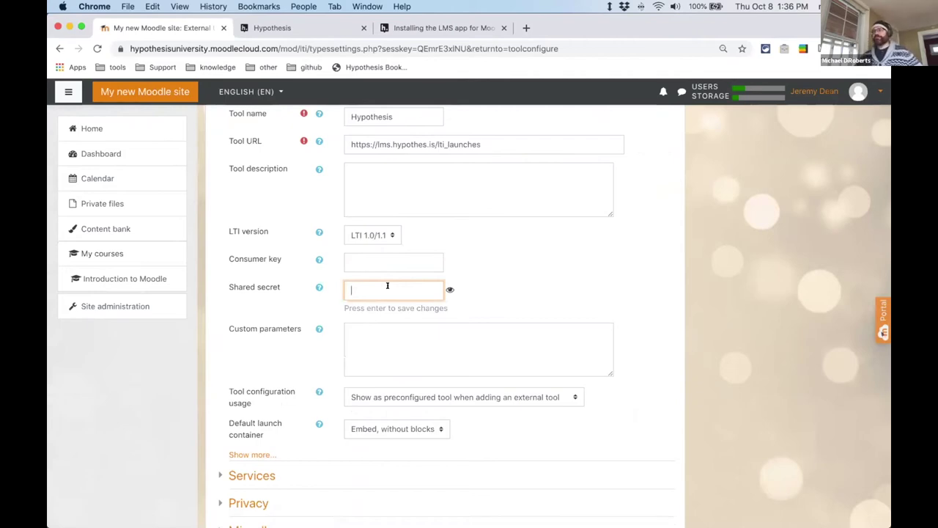
Step: Expand the Privacy settings and set "Share launcher's name with tool" to Always
scroll(388, 285, down, 2)
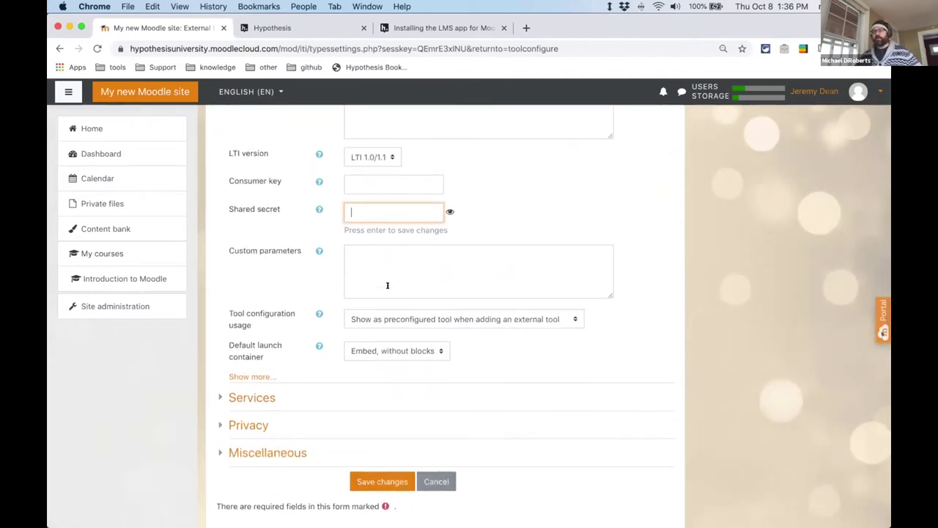
scroll(388, 285, down, 3)
click(242, 322)
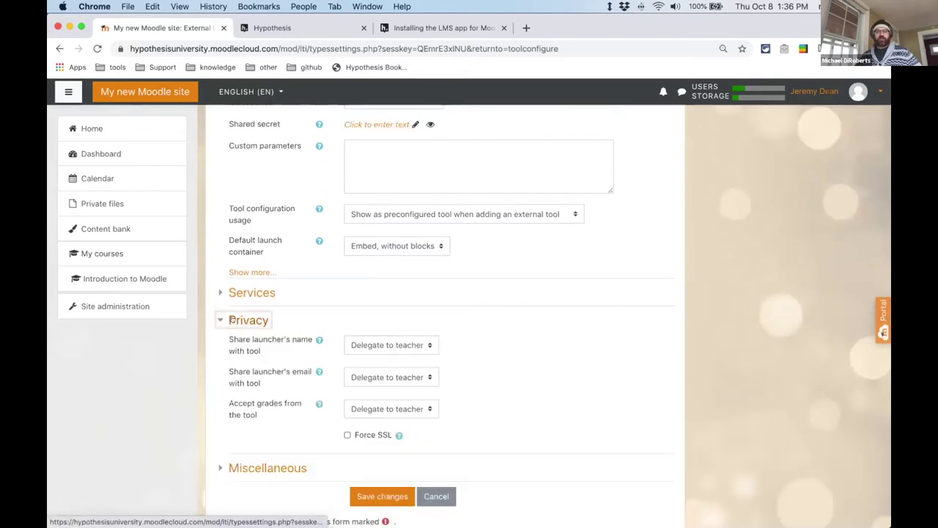
scroll(257, 330, down, 1)
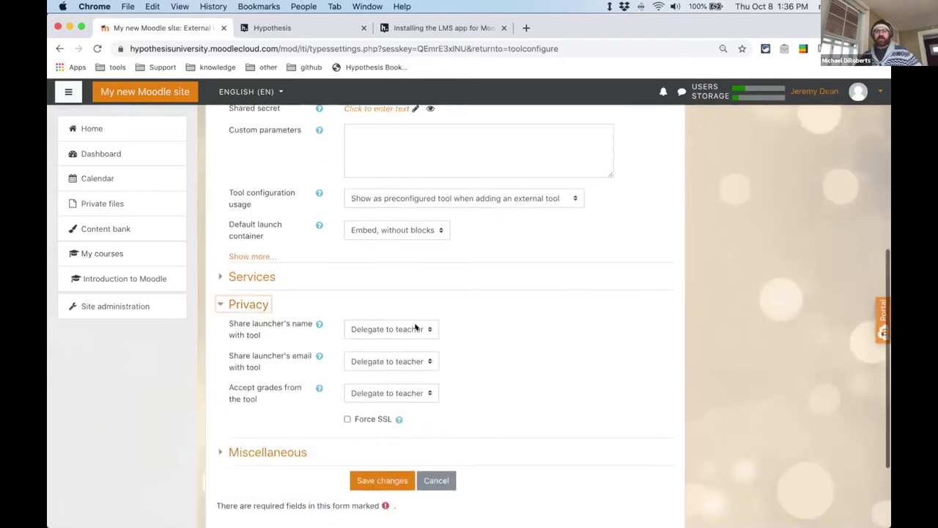
click(417, 329)
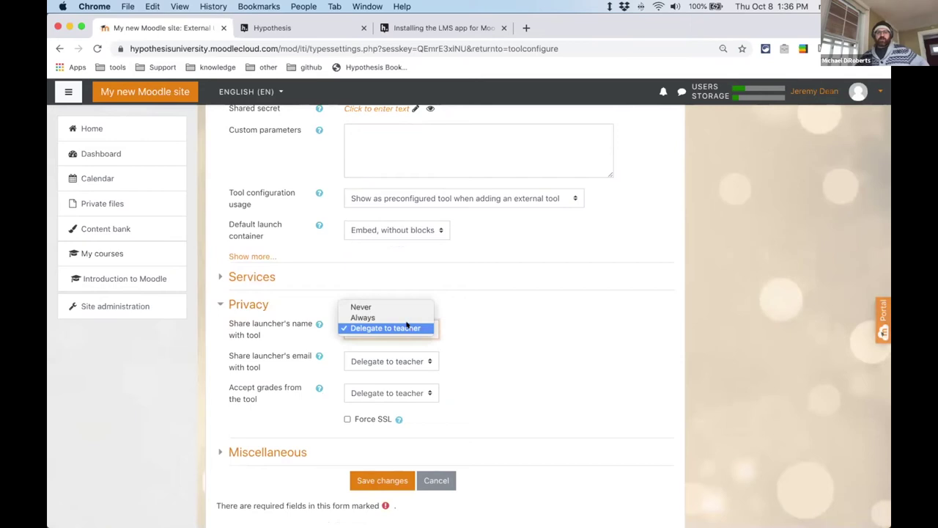
click(385, 317)
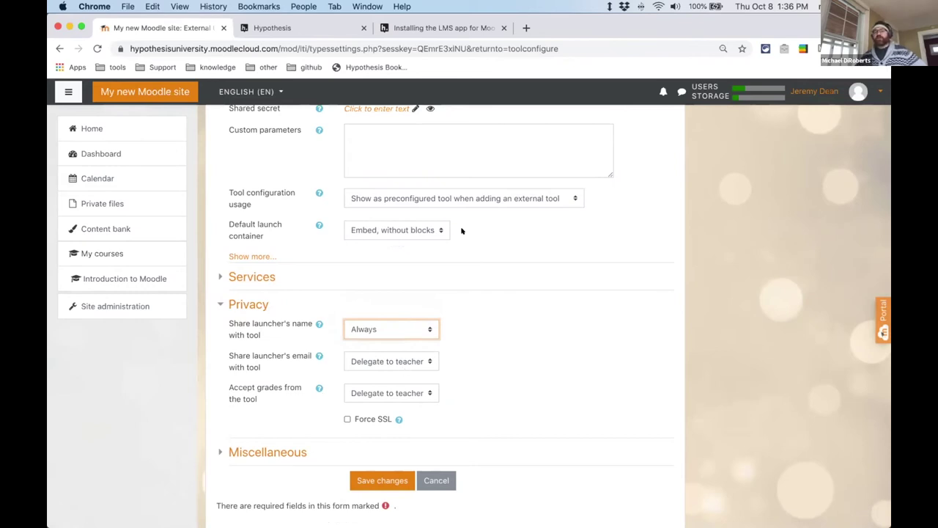
Step: Set the tool's default launch container to New window
click(391, 229)
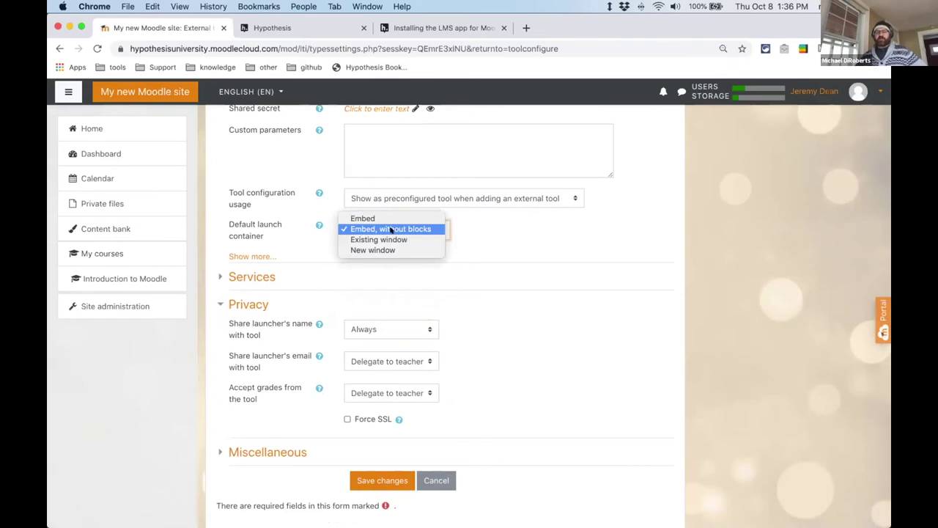
click(396, 249)
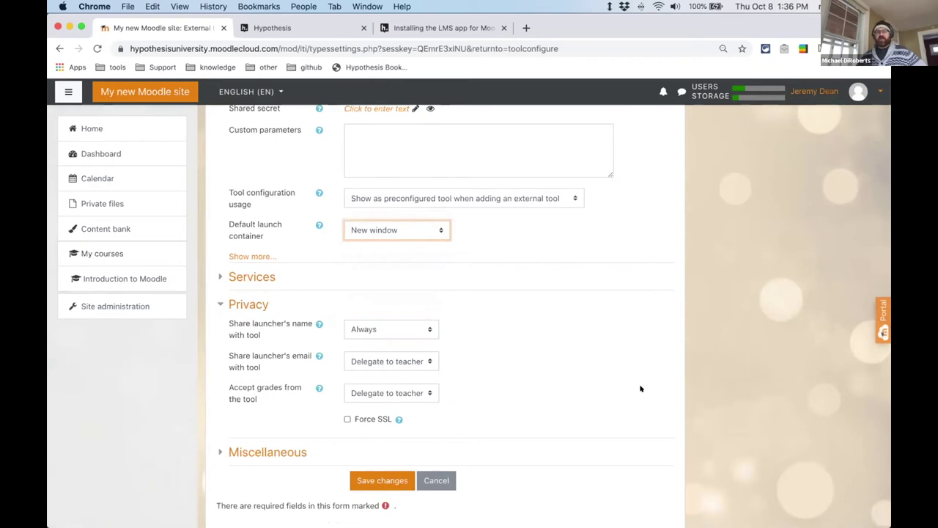
scroll(514, 381, down, 4)
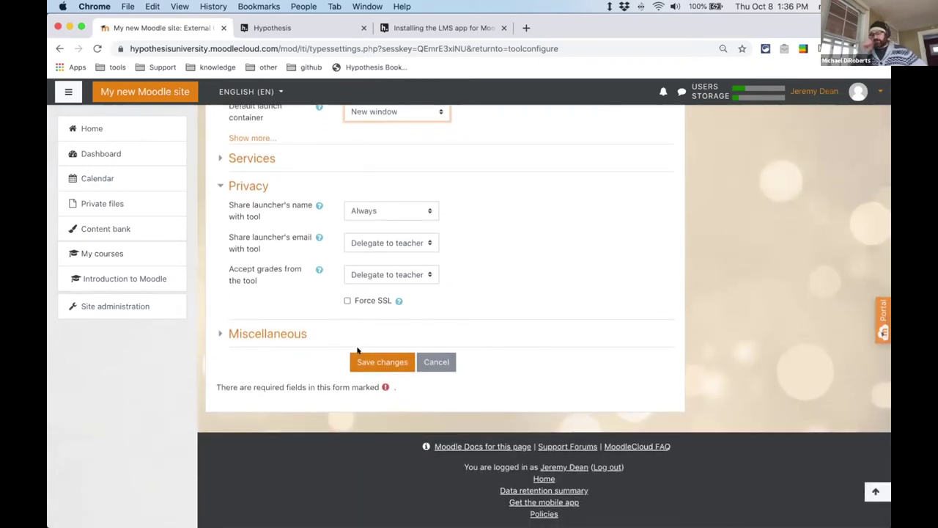
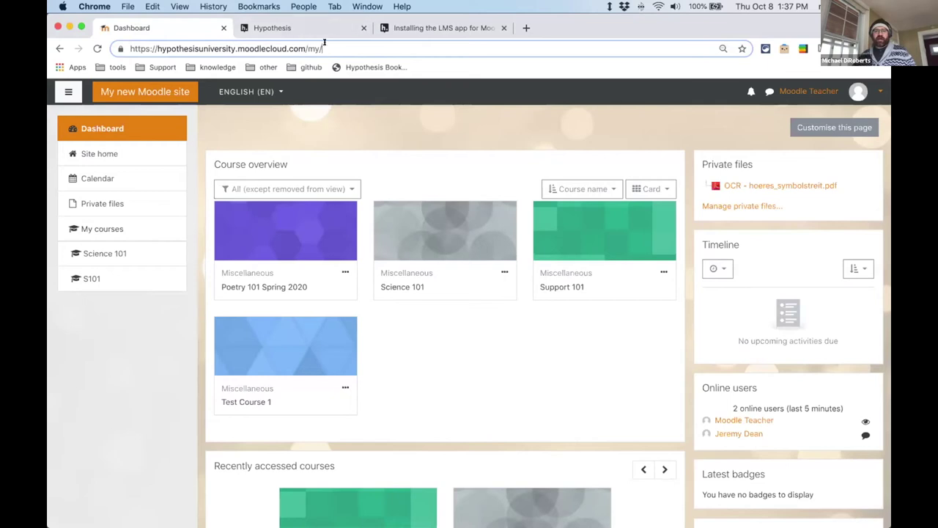
Step: Highlight the domain hypothesisuniversity.moodlecloud.com in the Moodle address and check the LMS Domain field on the Hypothesis installation page
key(shift+alt+Left)
key(shift+alt+Left)
key(shift+alt+Left)
key(shift+alt+Left)
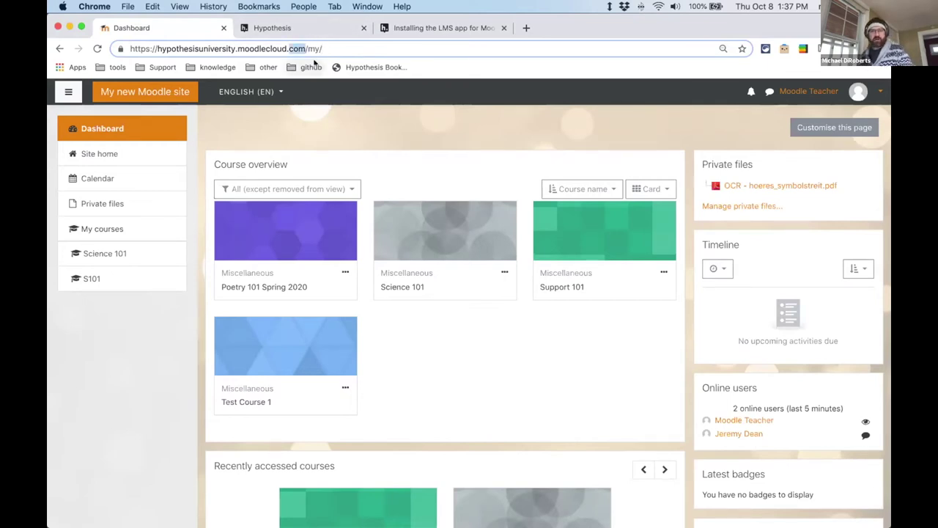
key(shift+alt+Right)
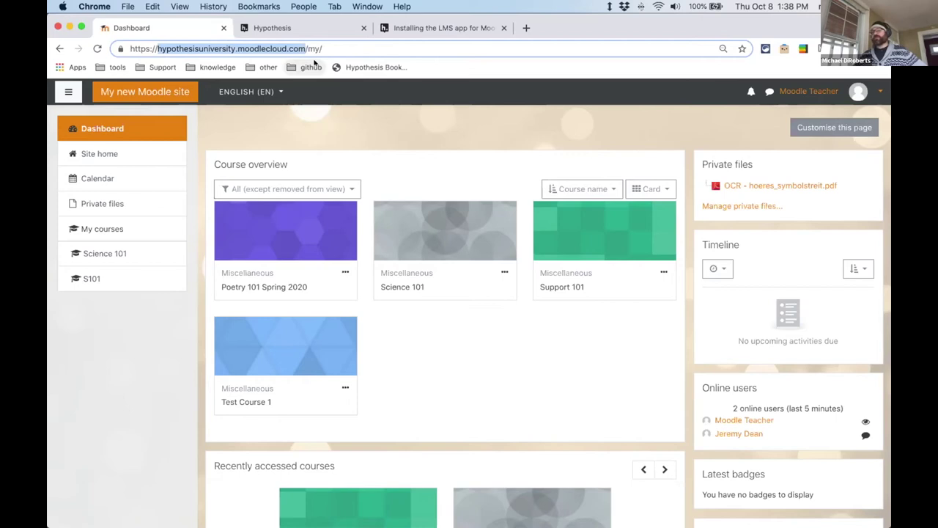
click(300, 28)
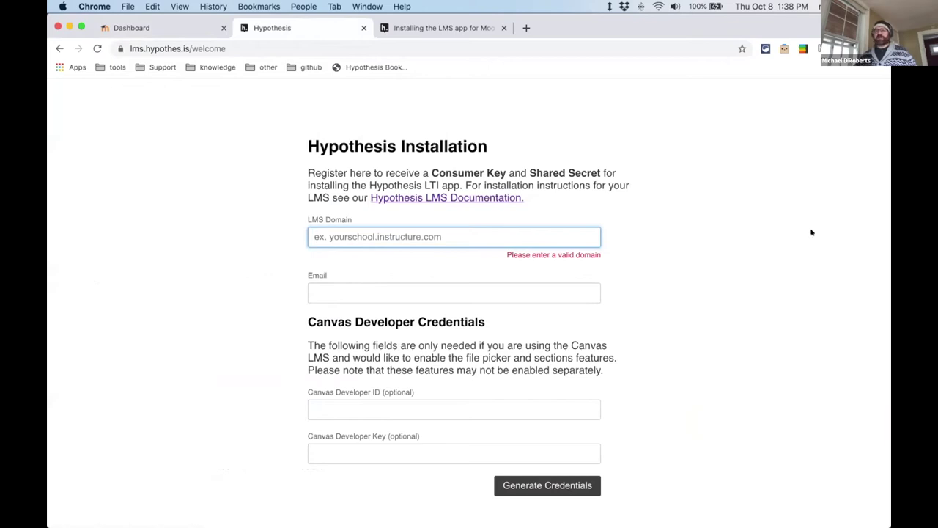
click(143, 28)
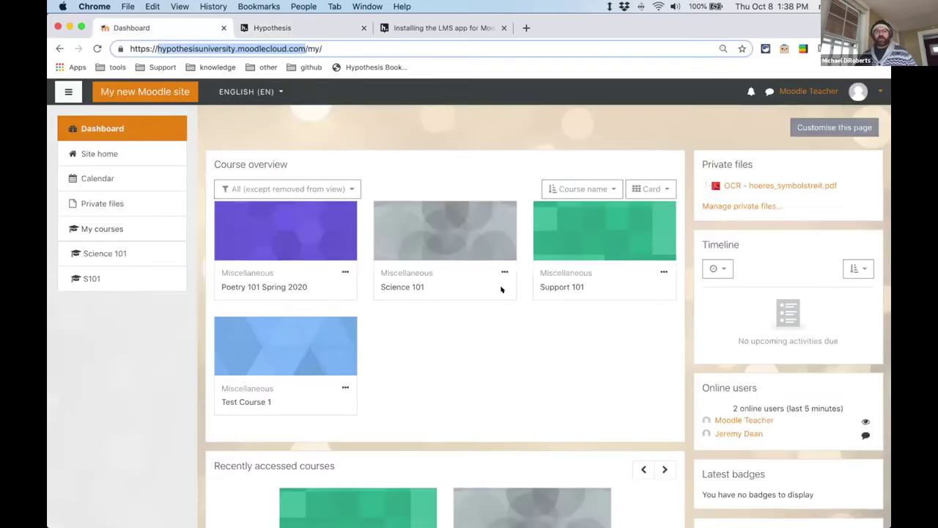
Step: Turn on editing in the Support 101 course and start adding an External tool activity to its general section
click(567, 287)
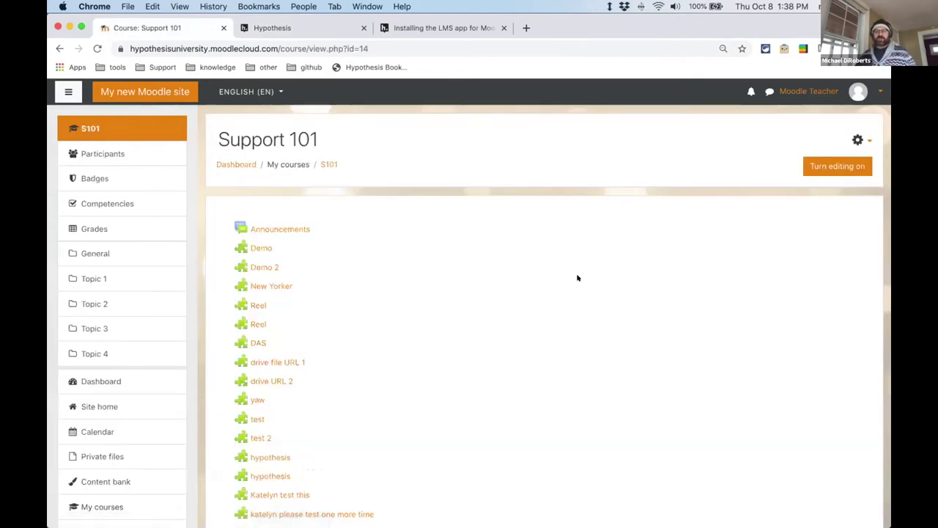
click(837, 167)
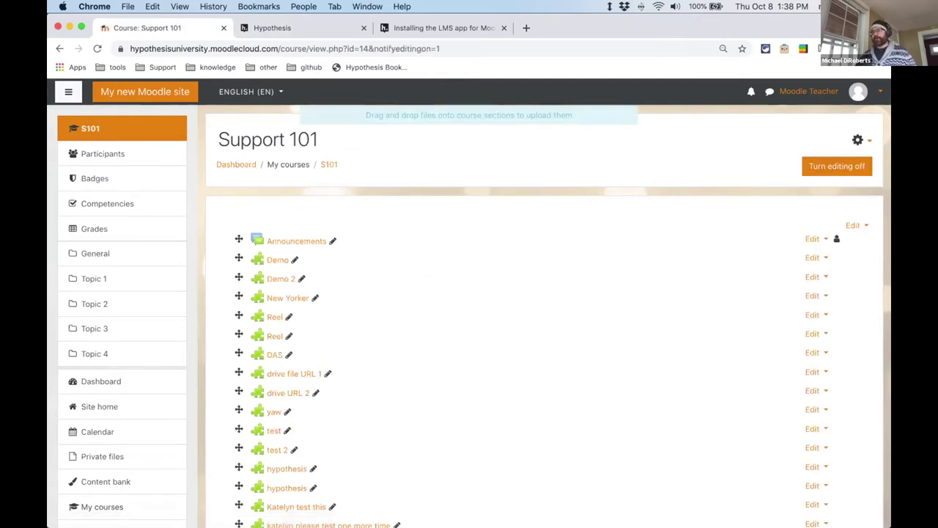
scroll(410, 421, down, 5)
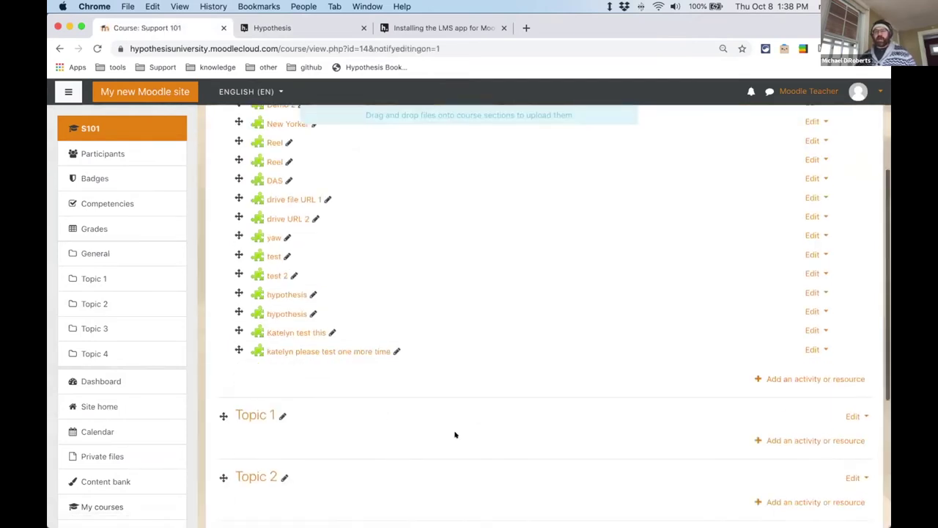
click(806, 380)
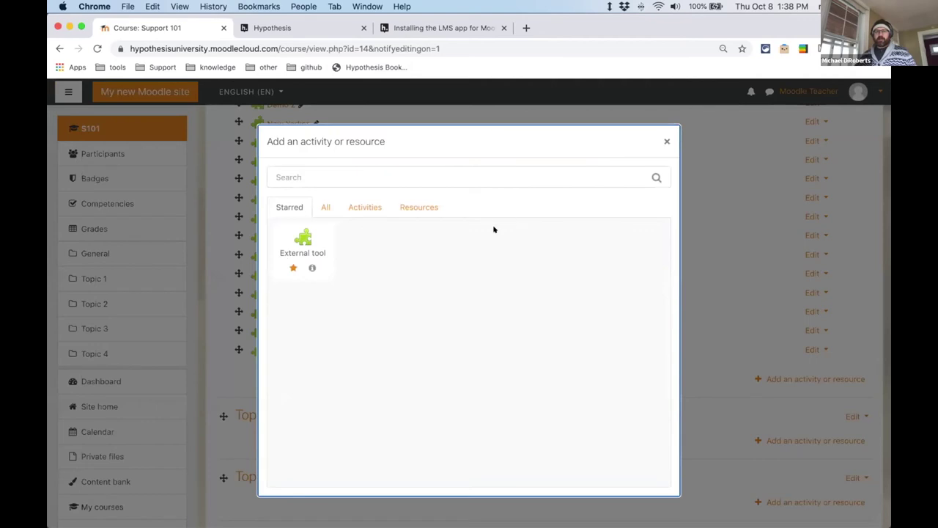
click(316, 206)
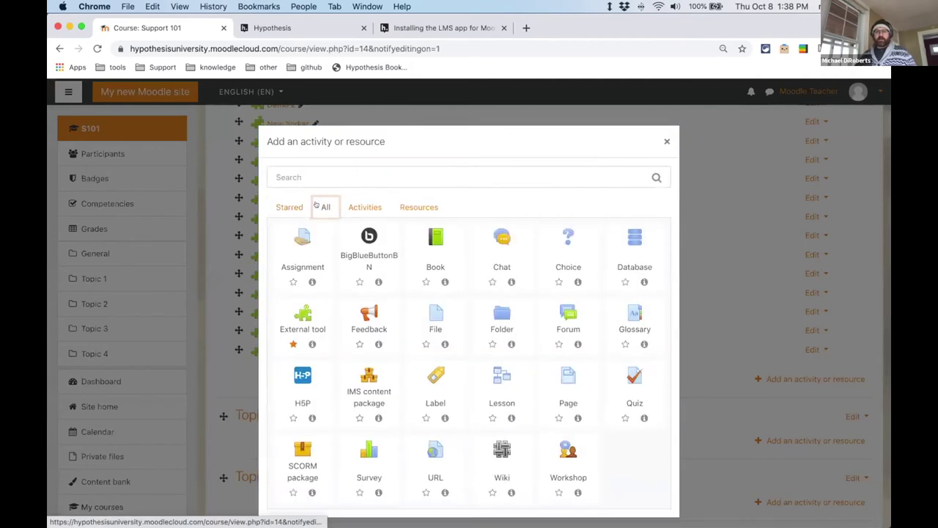
click(297, 317)
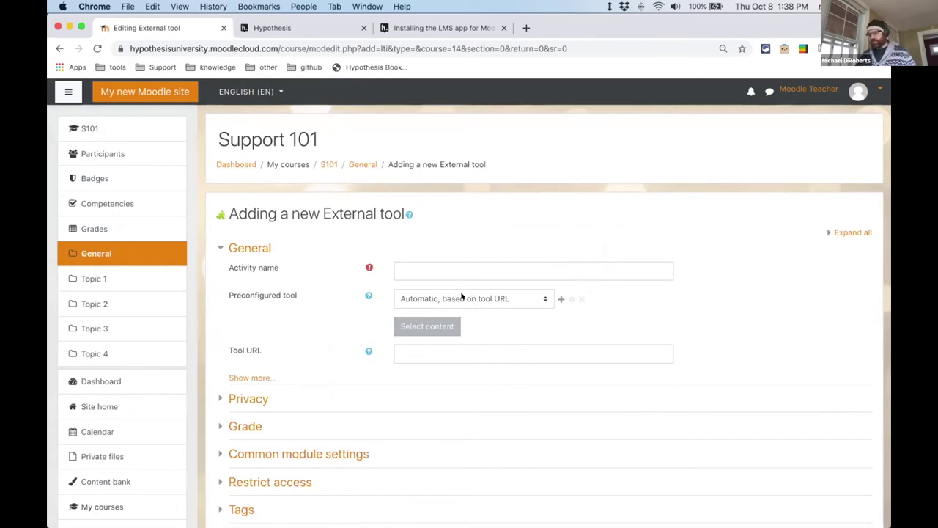
Step: Start a new preconfigured tool from the activity form and name it Hypothesis
click(561, 299)
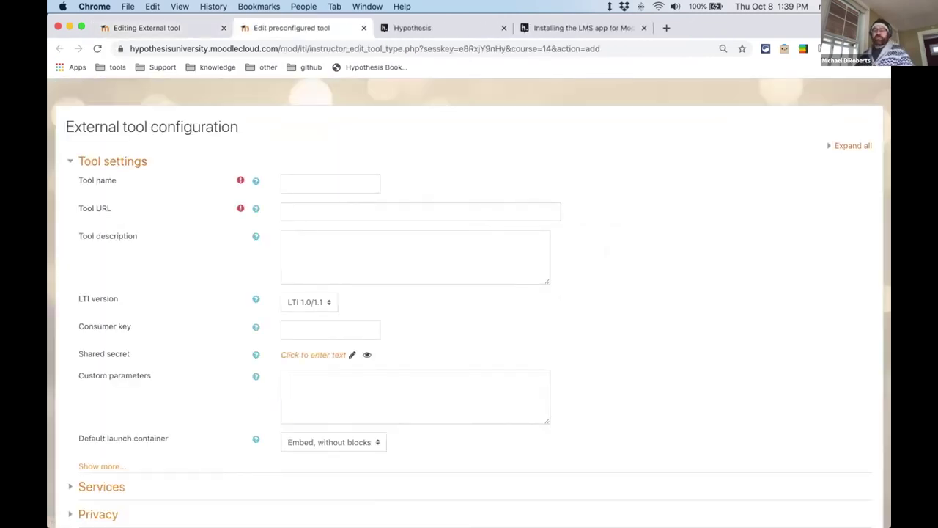
click(314, 181)
text(Hypothesis)
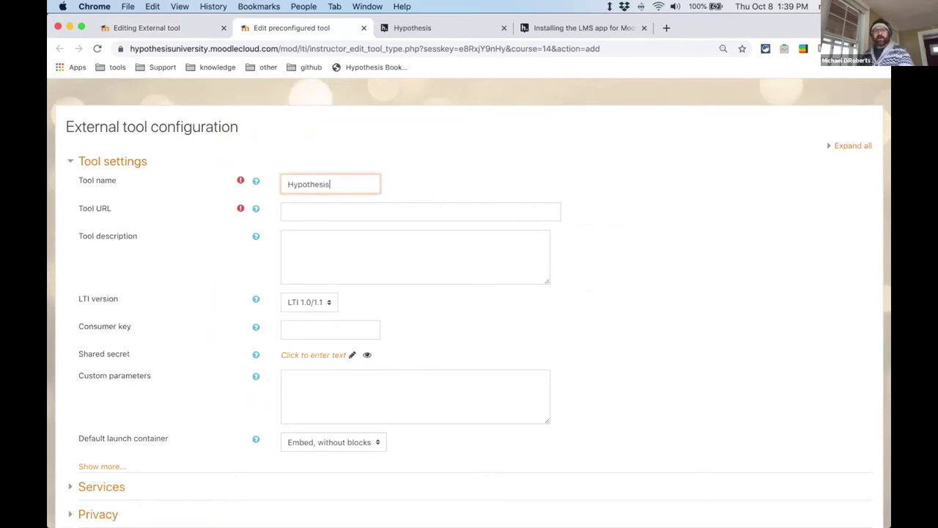
click(256, 209)
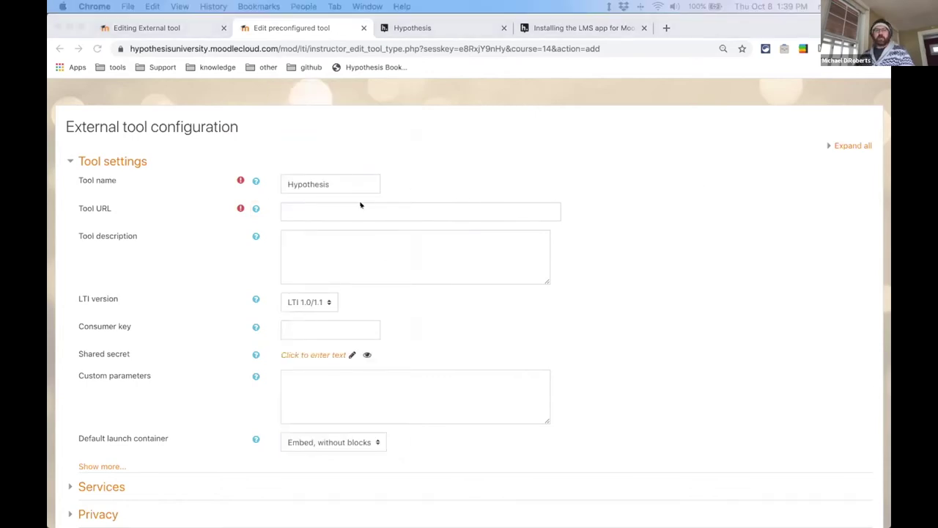
key(super+Tab)
click(446, 209)
text(https://lms.hypothes.is/lti_launches)
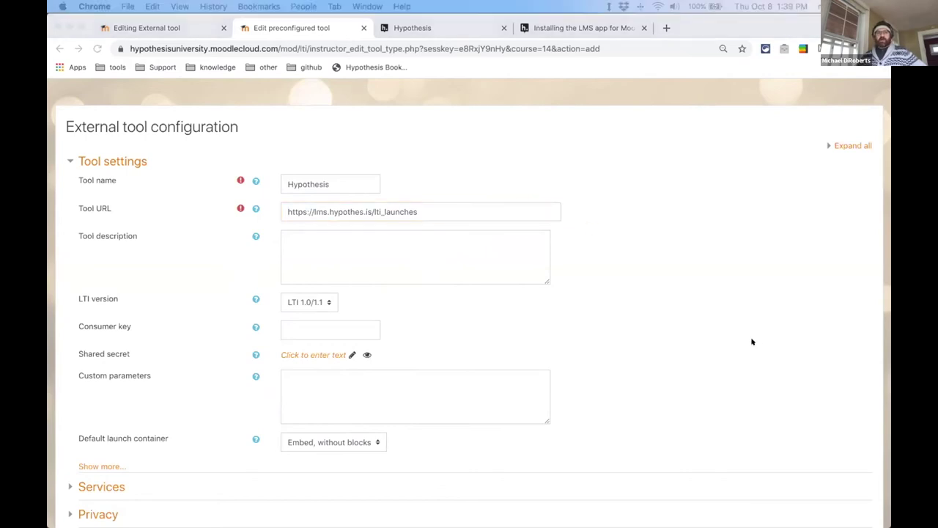
Step: Set the course tool's default launch container to New window
scroll(650, 314, down, 3)
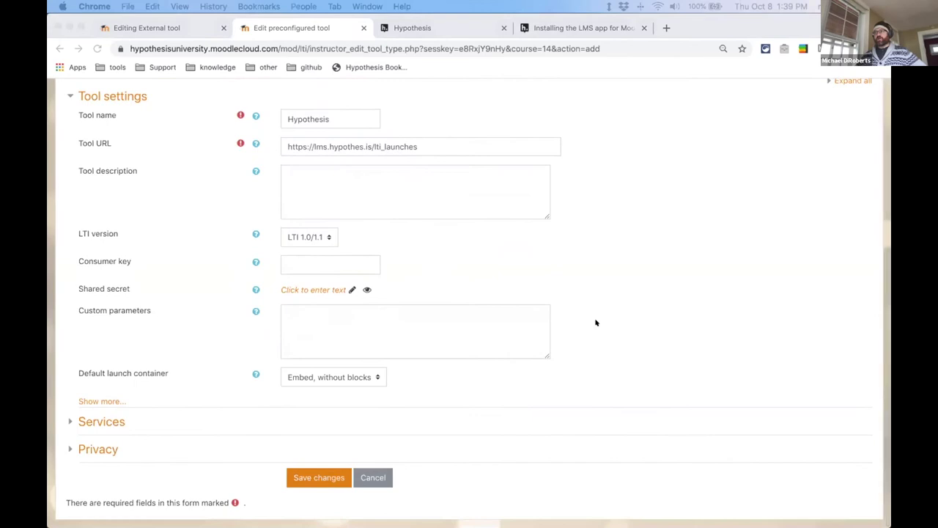
click(330, 374)
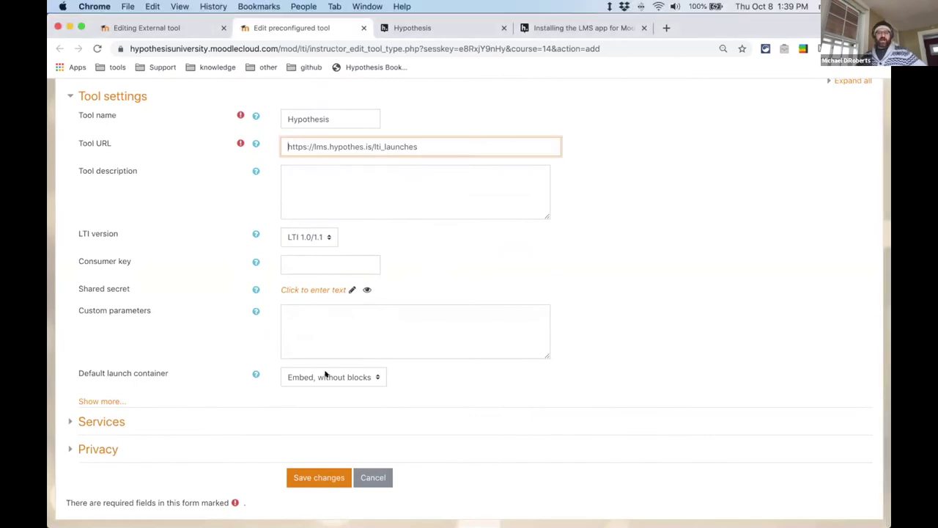
click(330, 376)
click(324, 394)
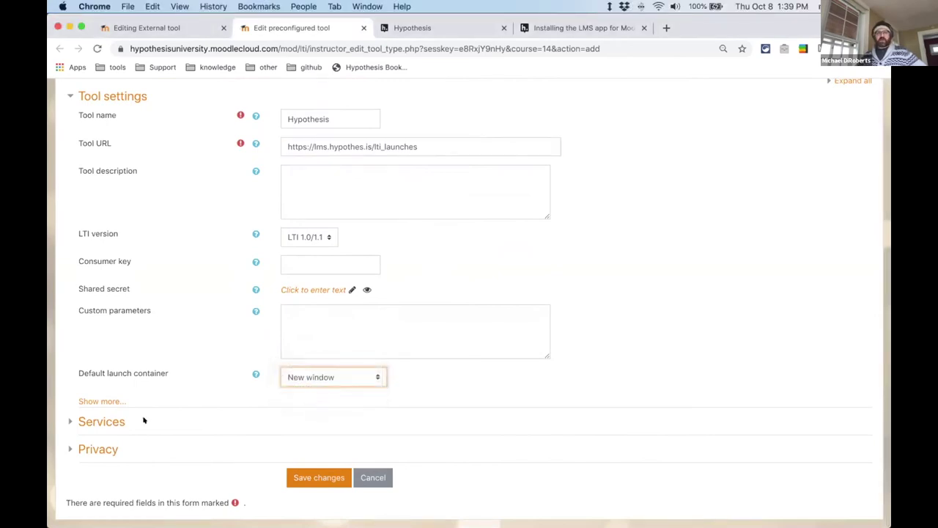
Step: Expand the course tool's Privacy settings and set "Share launcher's name with tool" to Always
click(88, 449)
scroll(255, 407, down, 3)
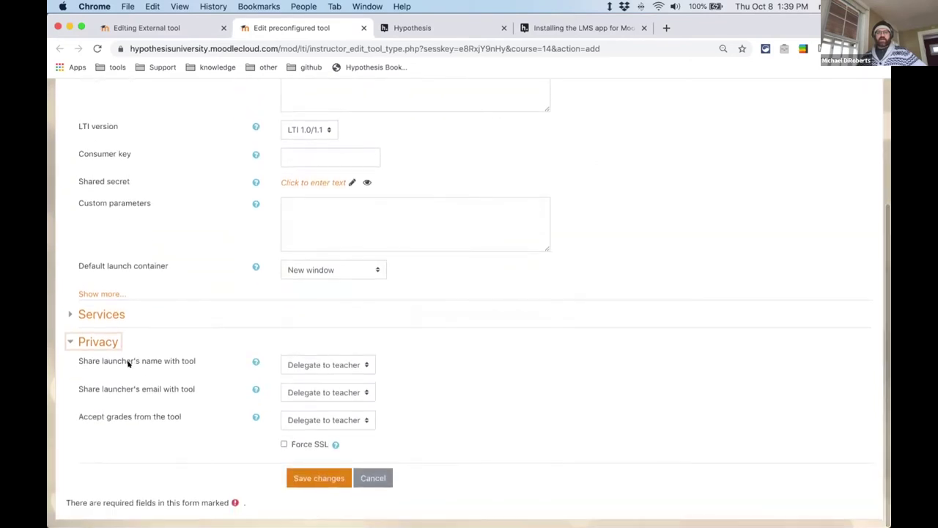
click(331, 364)
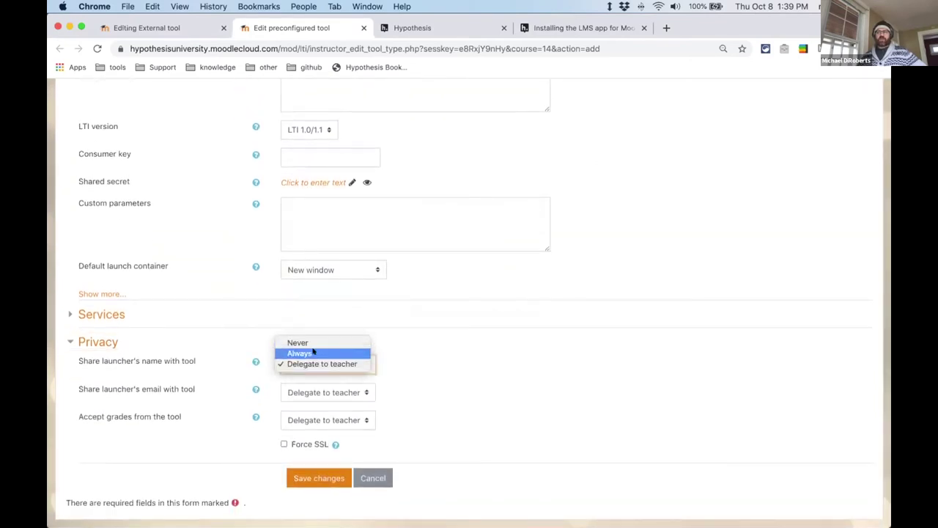
click(313, 353)
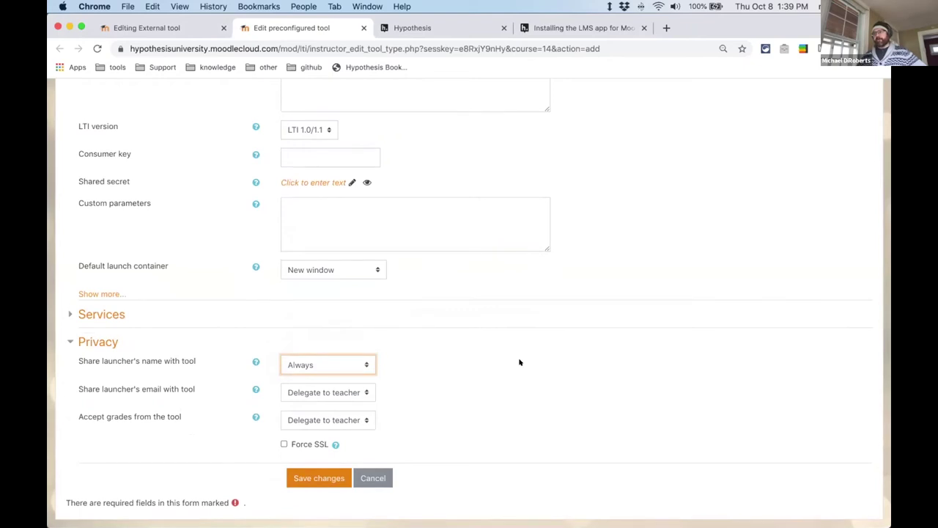
Step: Enable Force SSL for the course tool and save the tool configuration
click(284, 444)
scroll(518, 421, down, 1)
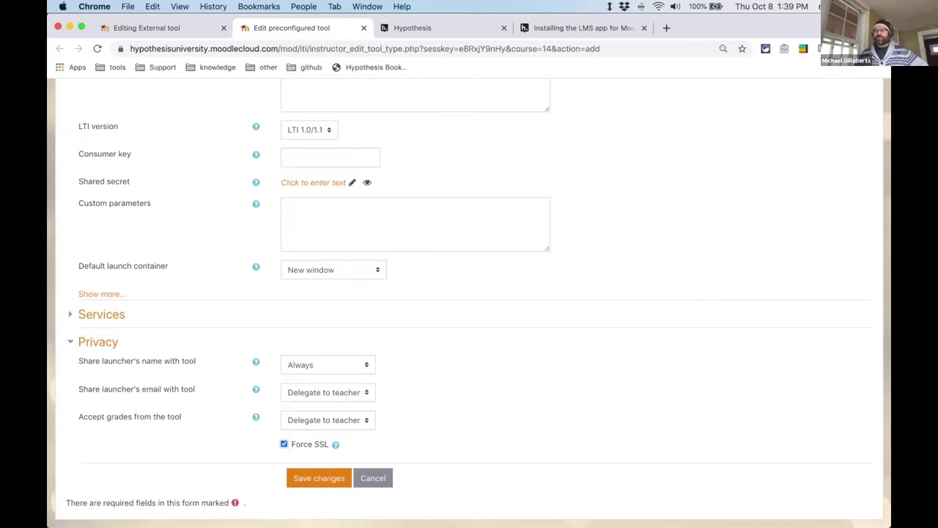
click(307, 478)
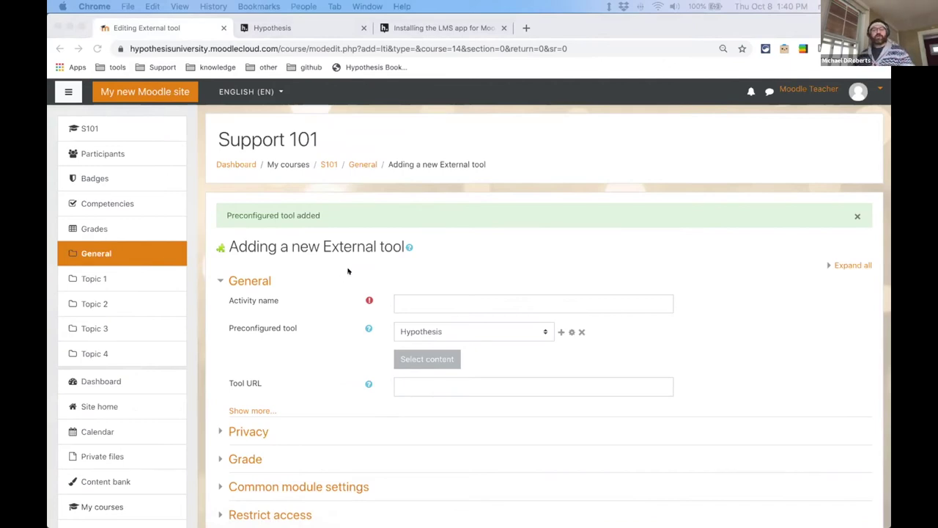
Step: Return to the Support 101 course page and start a fresh External tool activity in its general section
click(82, 129)
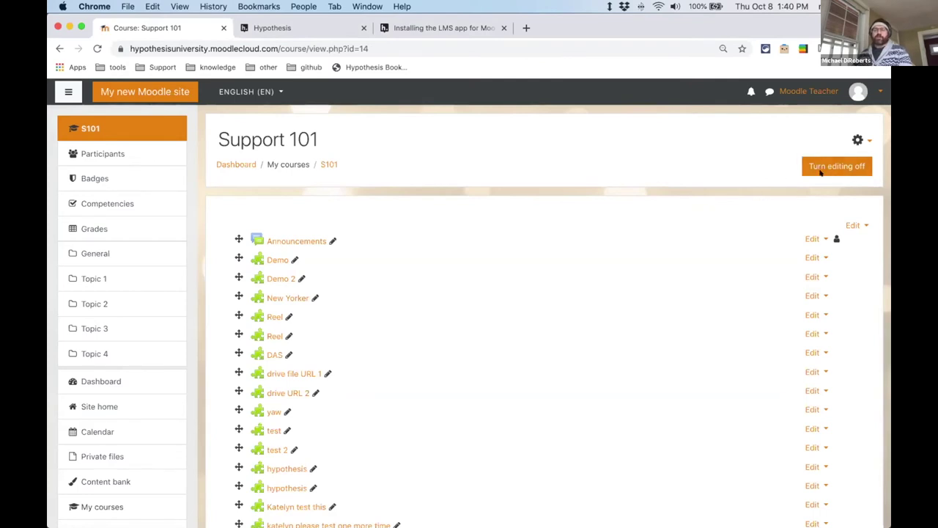
scroll(698, 195, down, 3)
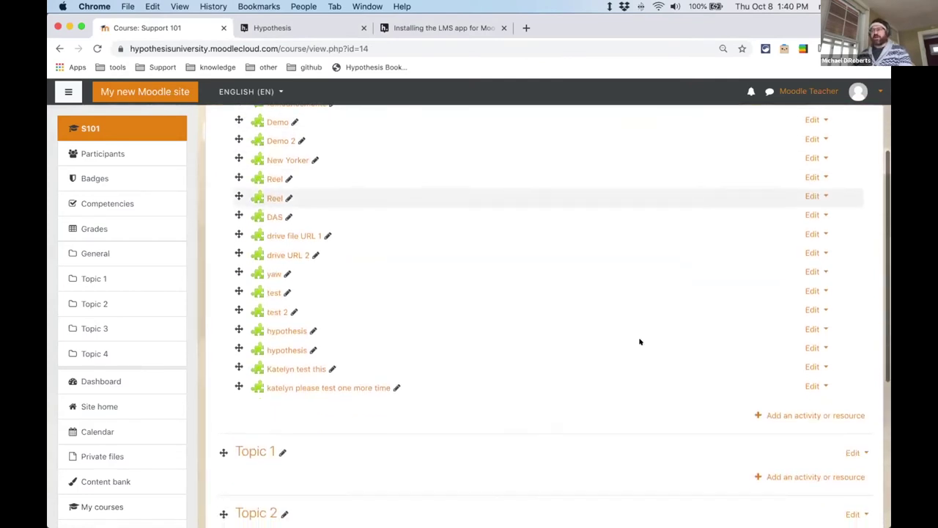
click(825, 416)
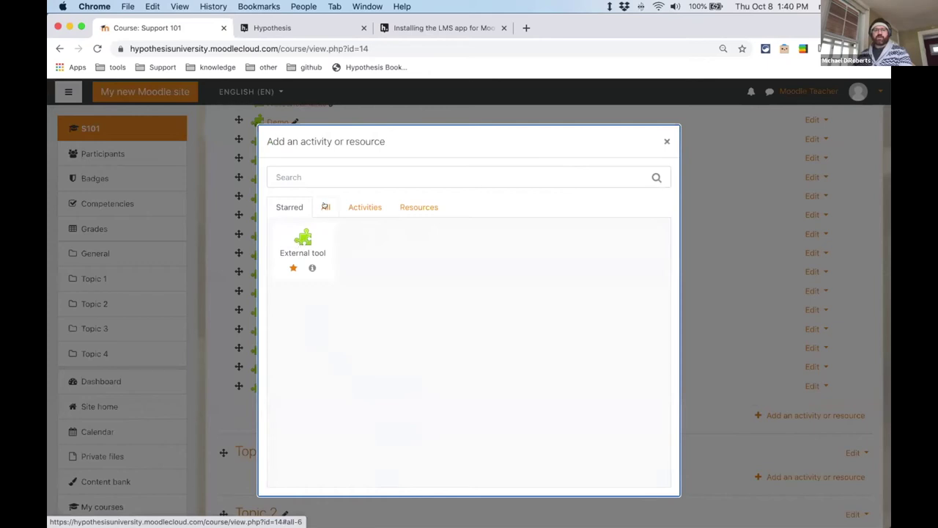
click(299, 236)
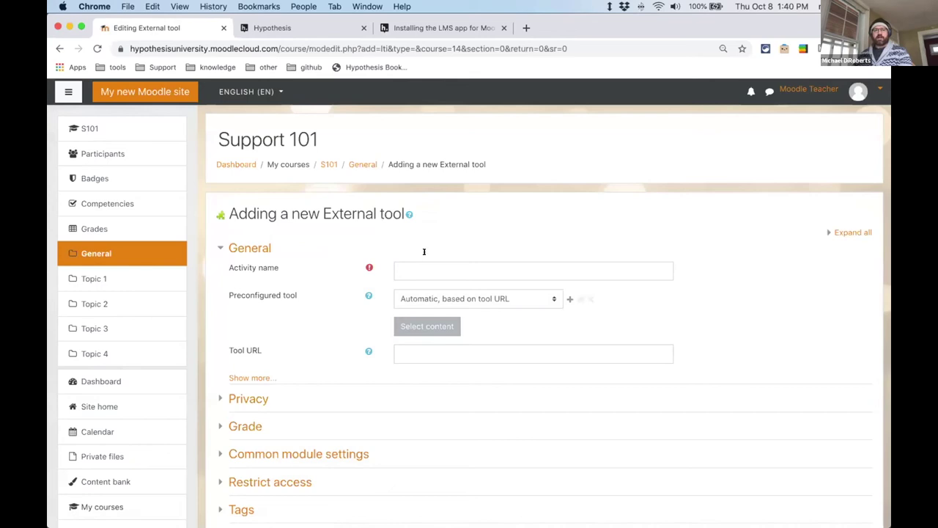
Step: Name the external tool activity "My fist reading!" and choose Hypothesis (Prod) as its preconfigured tool
click(422, 258)
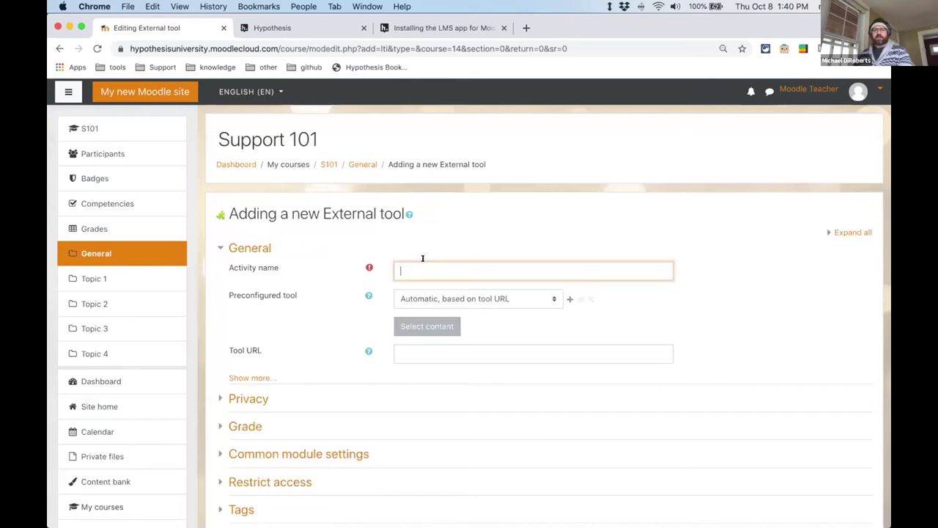
text(My)
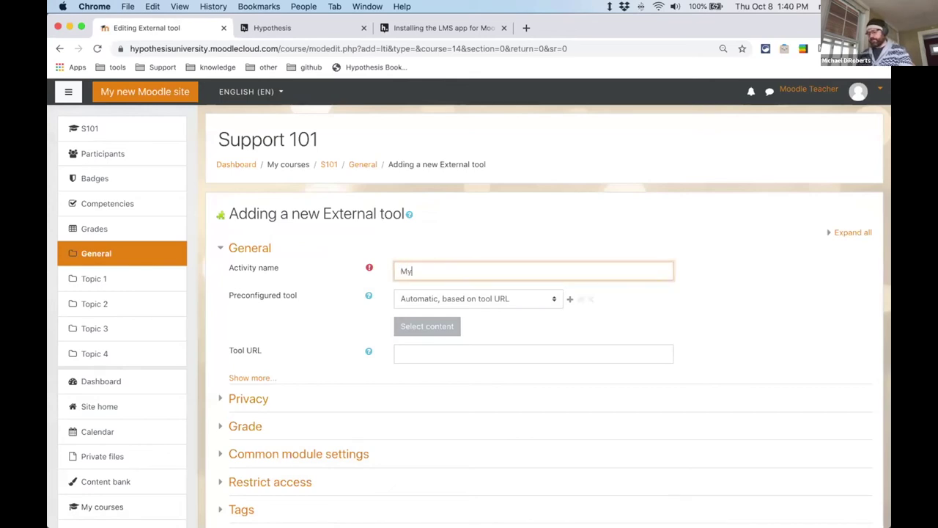
text( fist reading!)
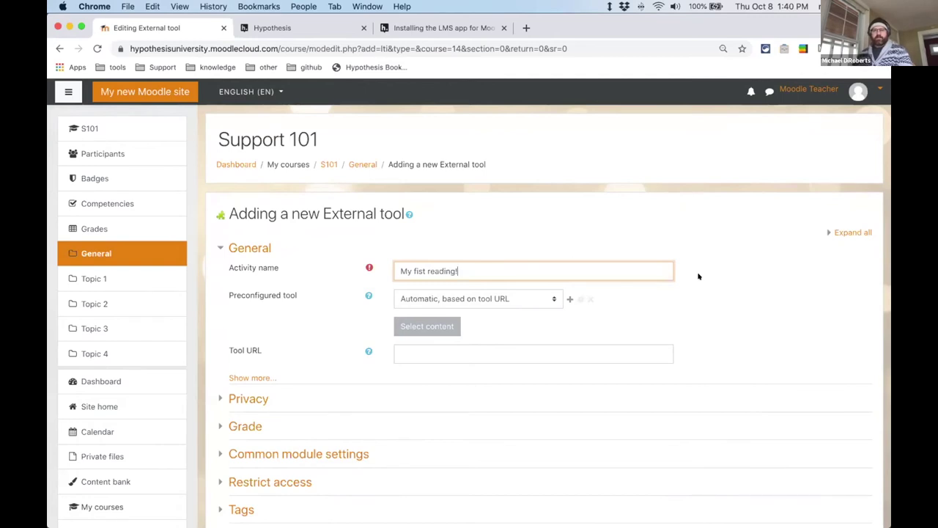
scroll(697, 272, down, 3)
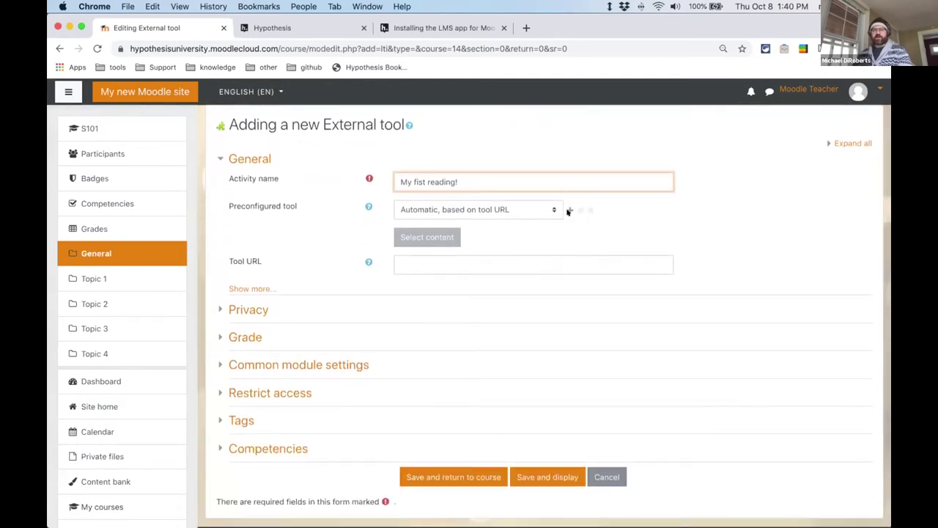
click(538, 211)
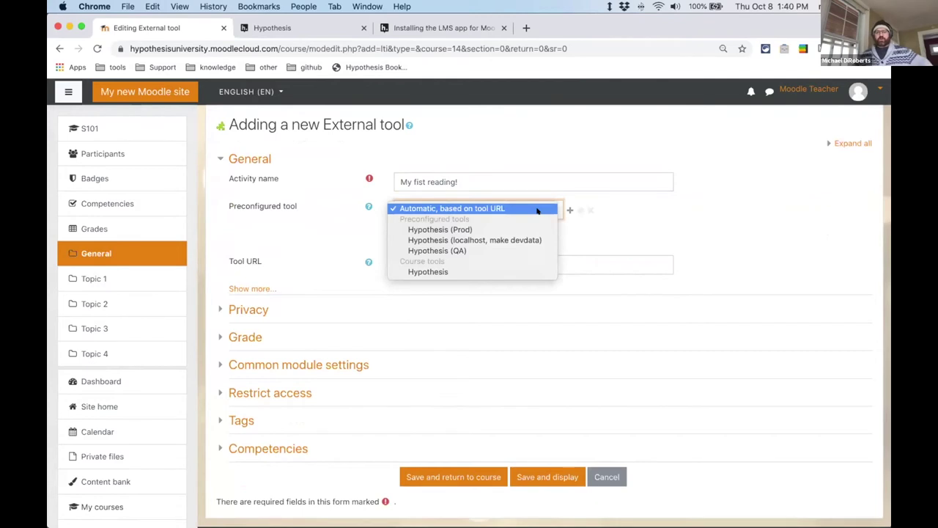
click(467, 230)
scroll(632, 214, down, 1)
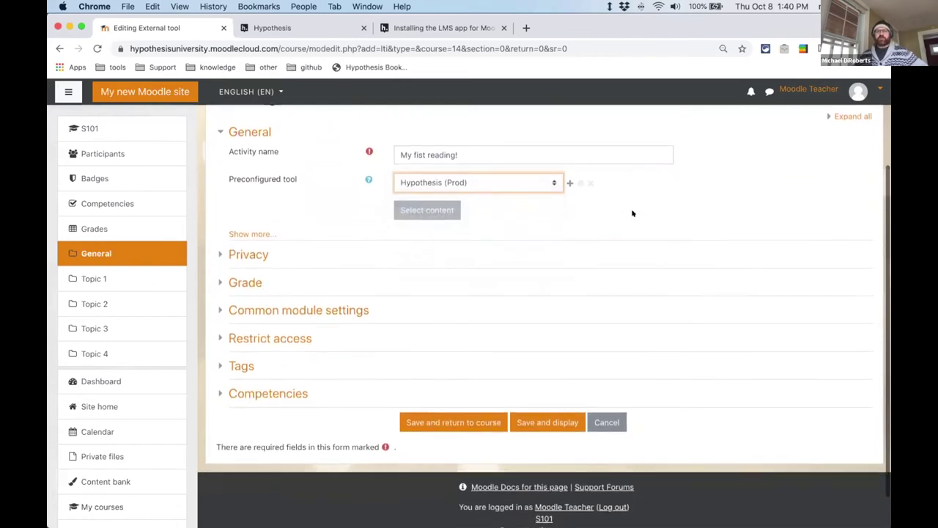
scroll(633, 213, down, 1)
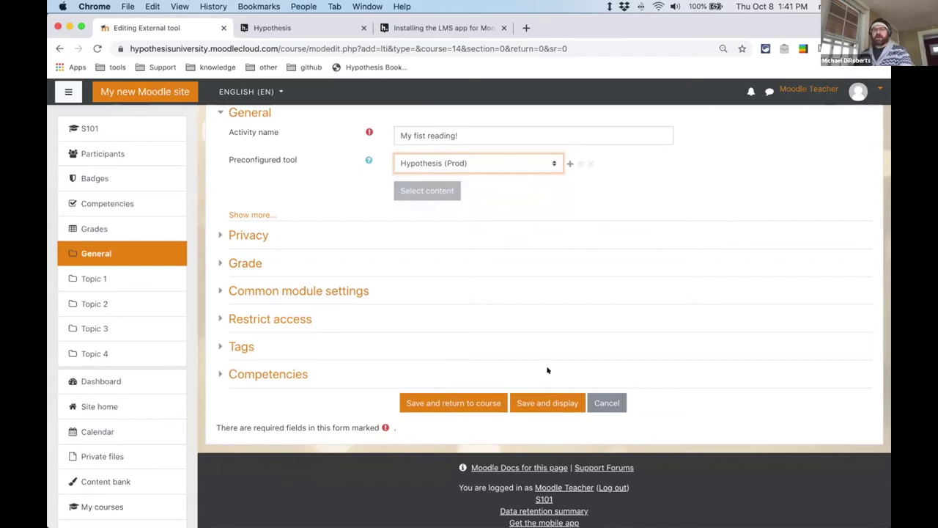
Step: Expand the activity's Grade and Privacy settings, and toggle "Accept grades from the tool" off and back on
click(244, 264)
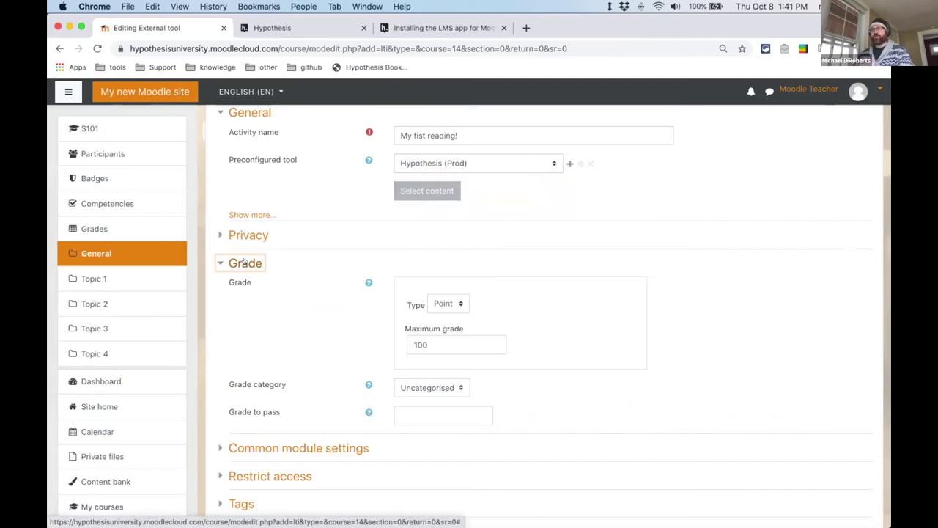
click(250, 235)
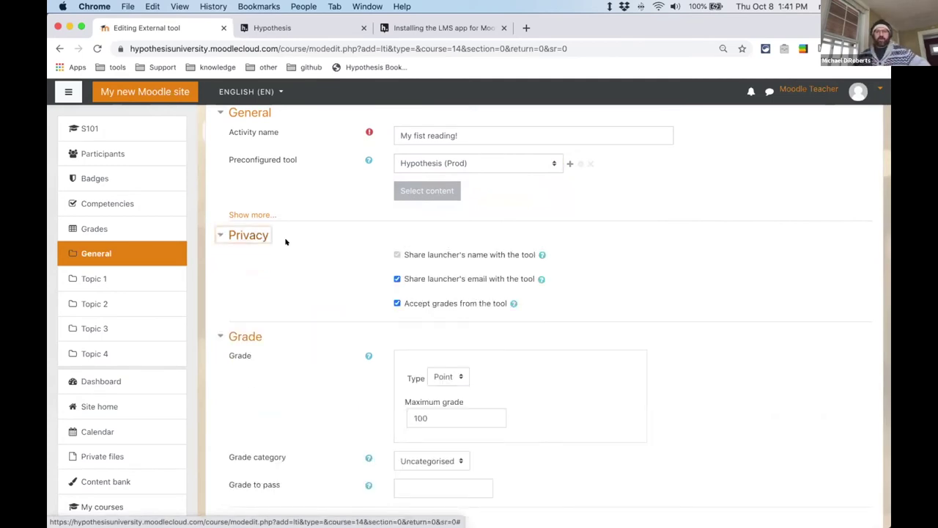
click(397, 303)
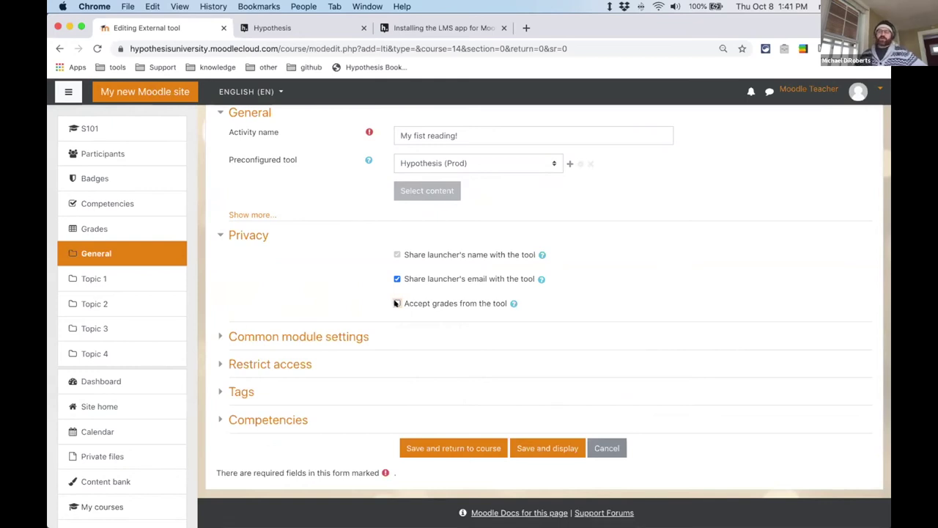
click(397, 302)
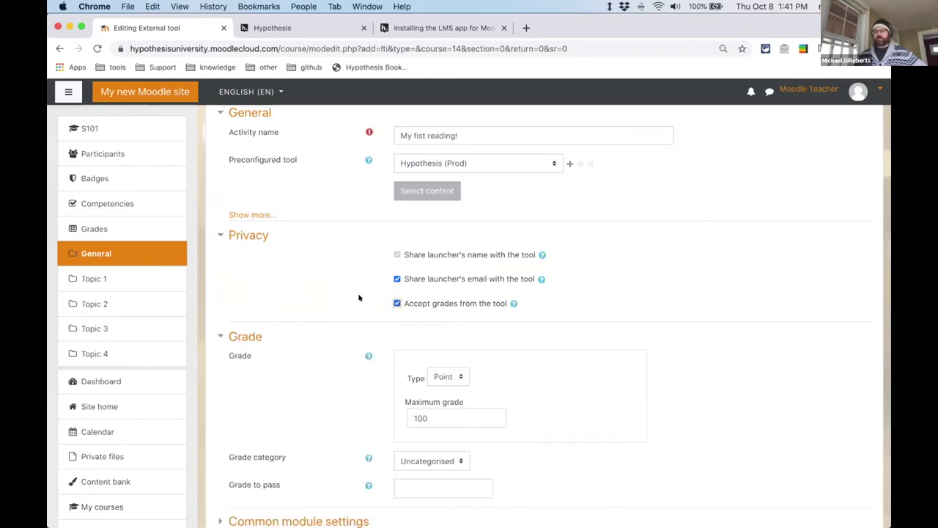
Step: Set the activity's maximum grade to 10 points
scroll(360, 298, down, 3)
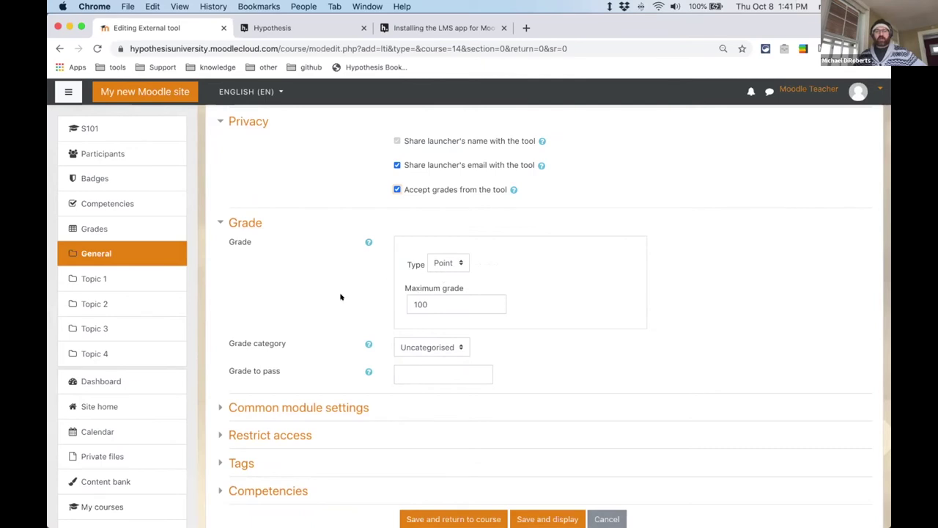
drag(431, 300, 405, 299)
text(10)
scroll(316, 290, up, 1)
click(663, 350)
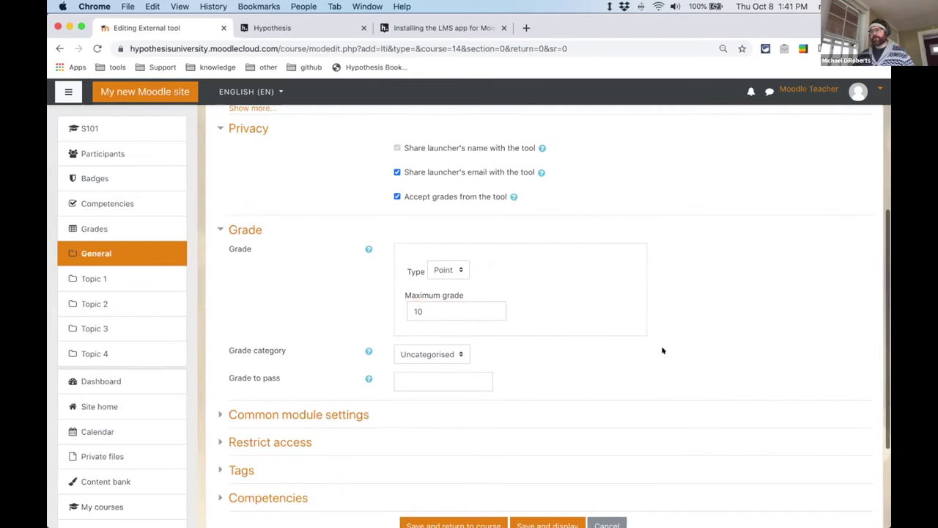
Step: Review the activity's settings, and save and display the activity
scroll(293, 325, up, 3)
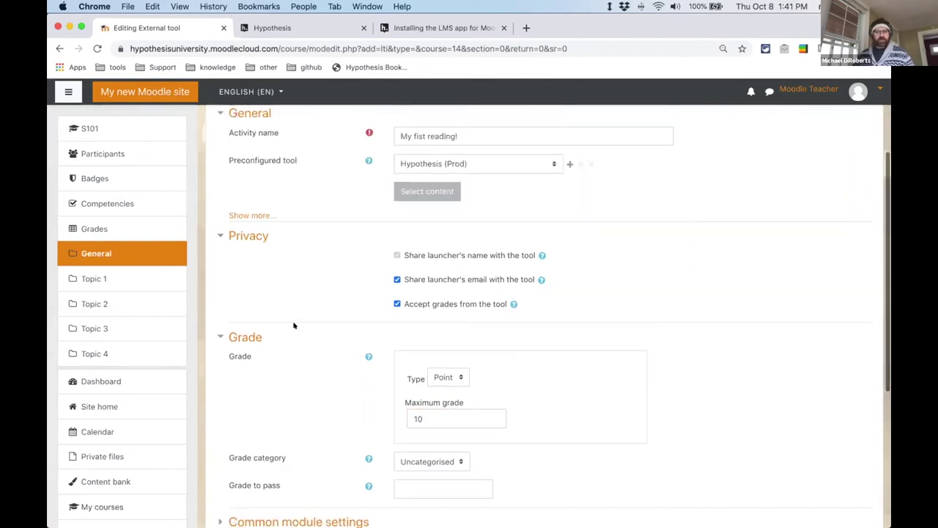
scroll(294, 325, down, 5)
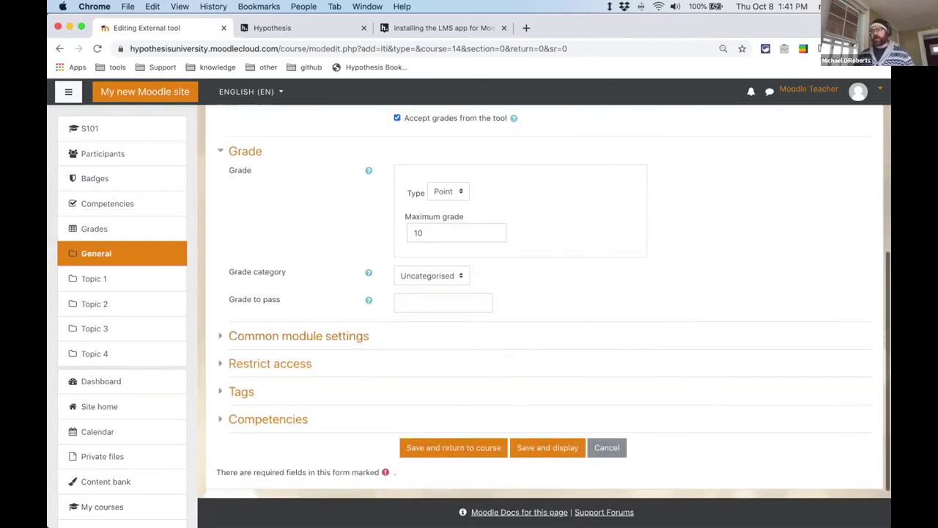
click(523, 447)
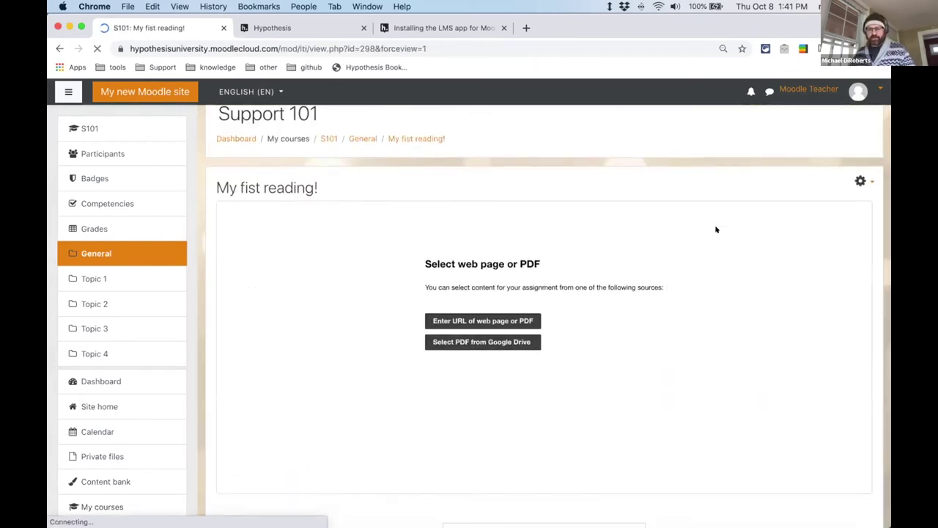
Step: Inspect the assignment's URL entry dialog and its Google Drive PDF picker, closing each without choosing any content
scroll(715, 228, down, 2)
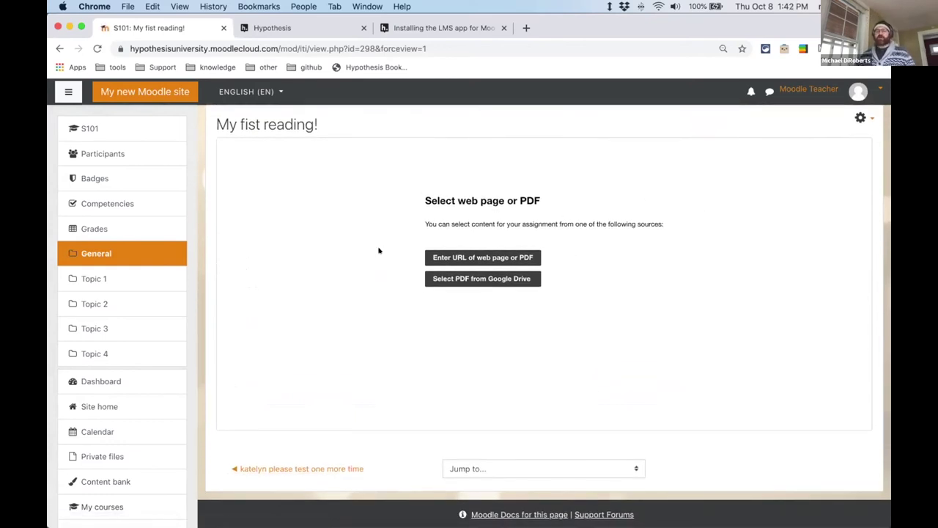
click(469, 253)
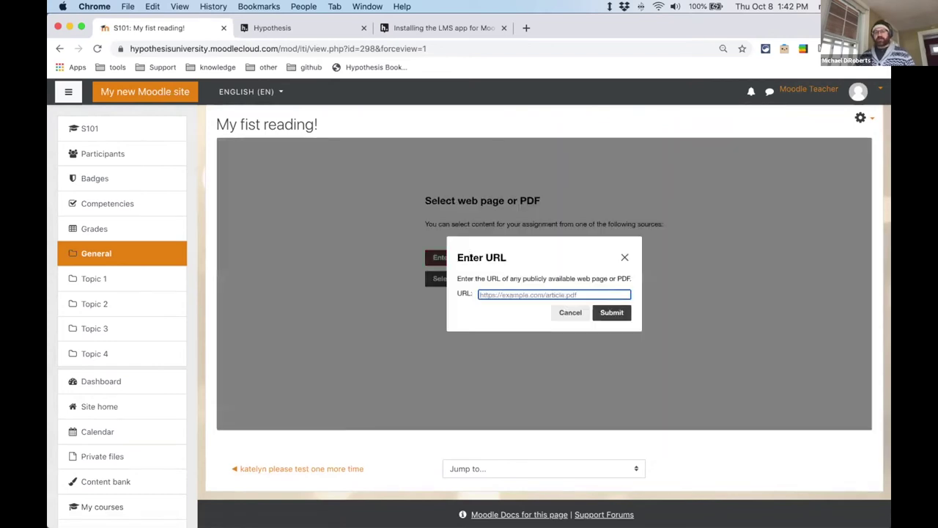
drag(454, 270, 639, 278)
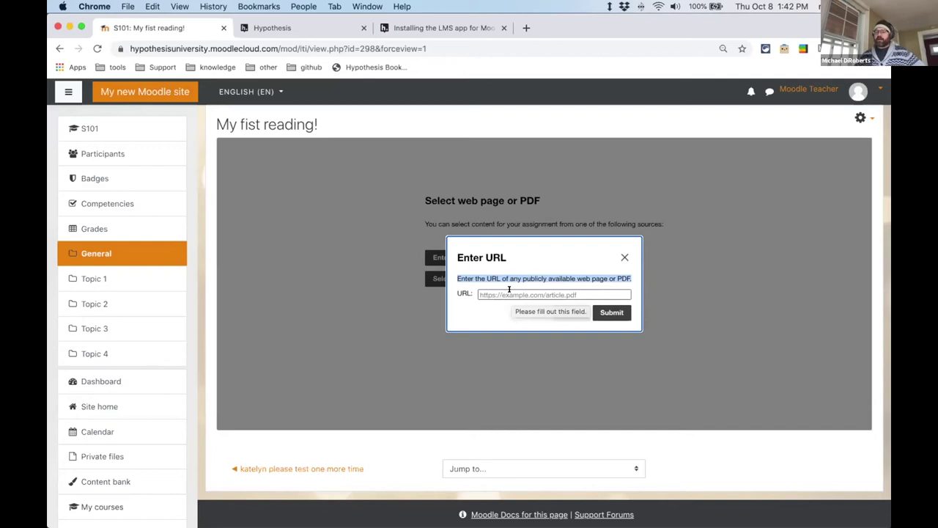
click(623, 257)
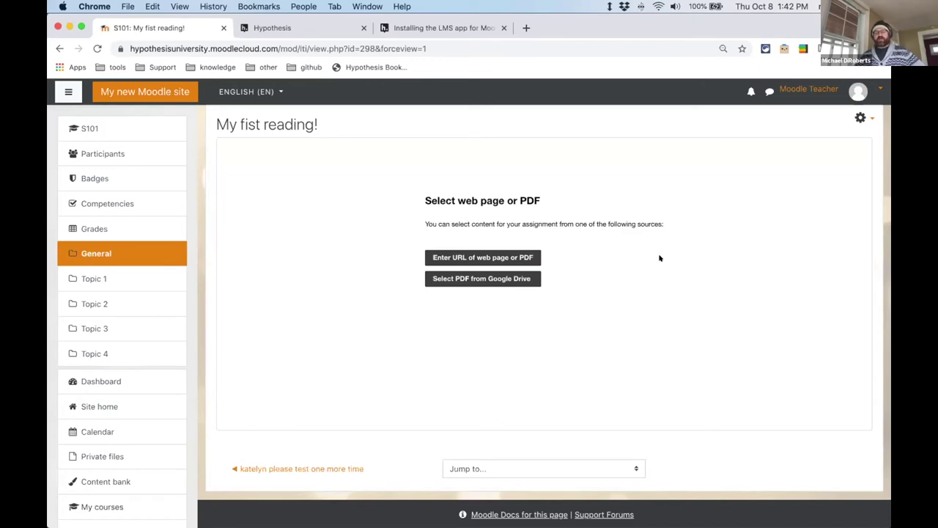
click(473, 279)
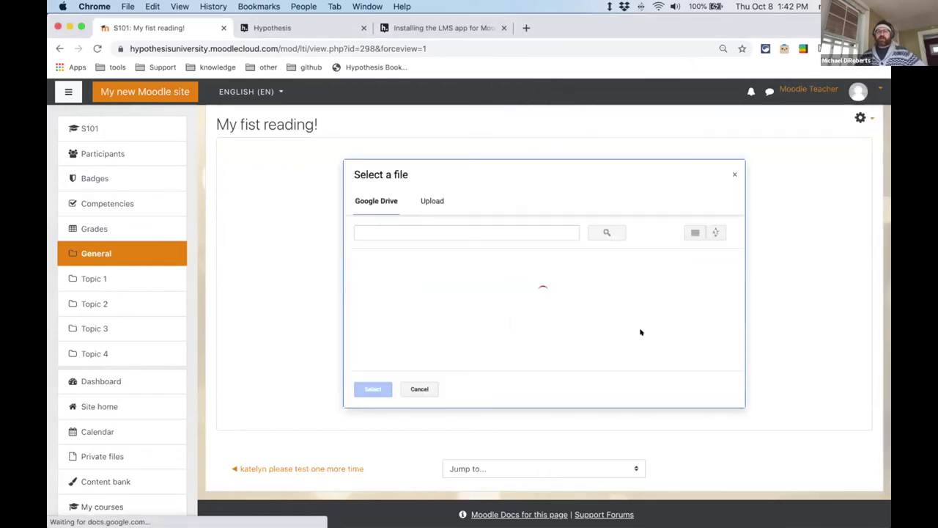
click(420, 389)
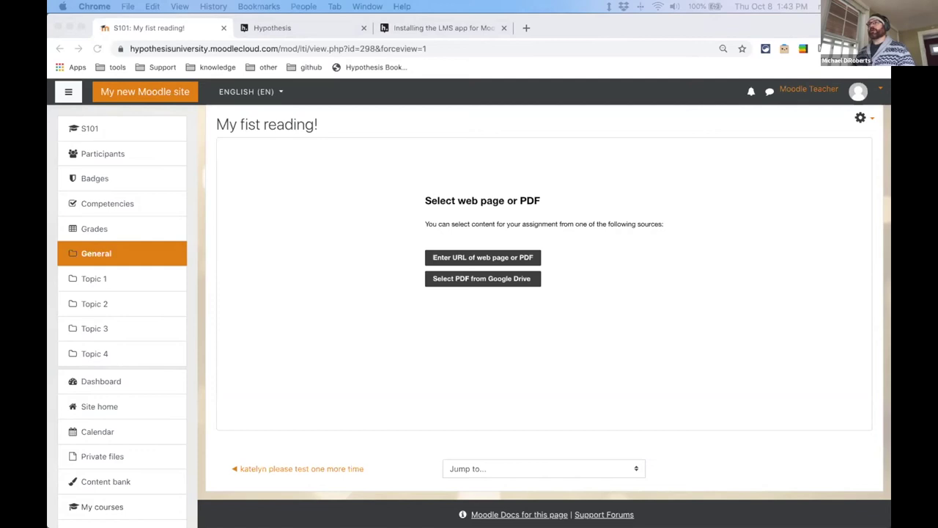
Step: Submit the copied URL of the NPR article on how to eat healthy on a budget as the assignment's content
click(469, 259)
click(518, 294)
key(super+v)
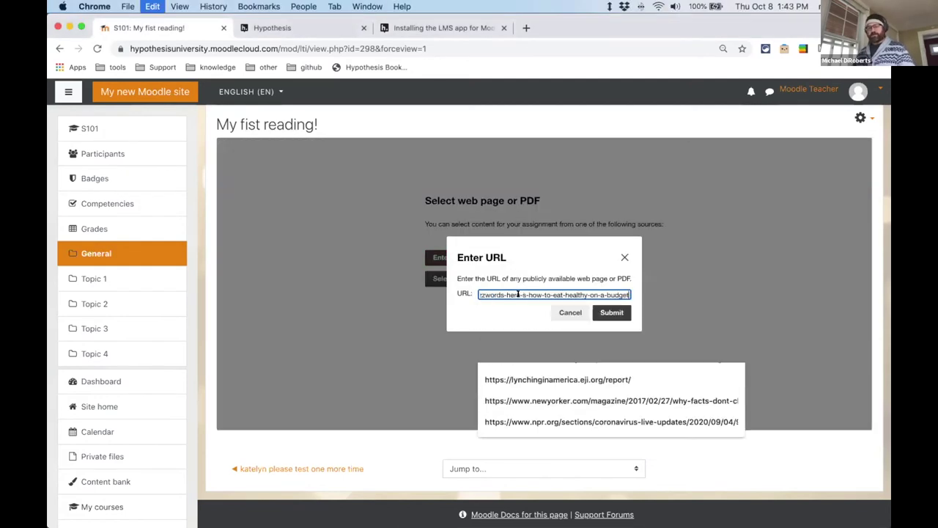
click(609, 310)
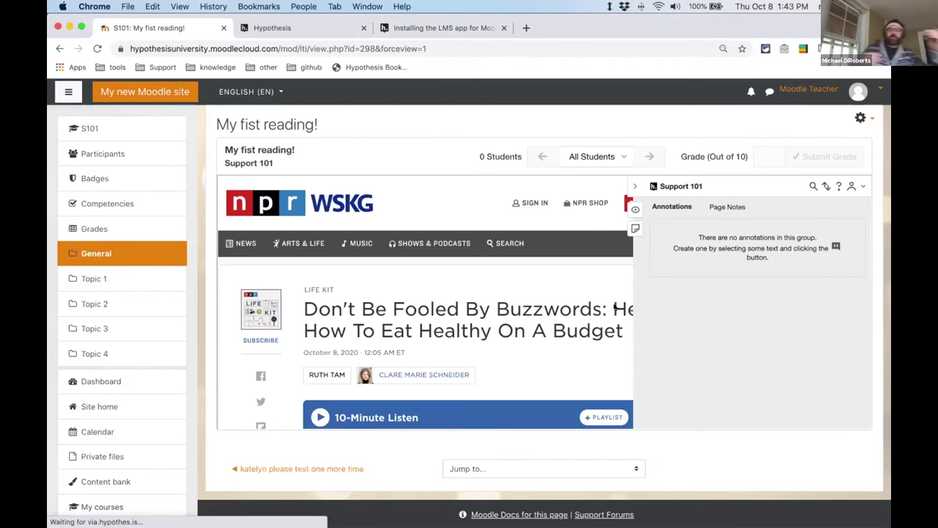
Step: Start an annotation on the word "Buzzwords" in the article's title with the text "Sample annotation"
mouse_move(434, 243)
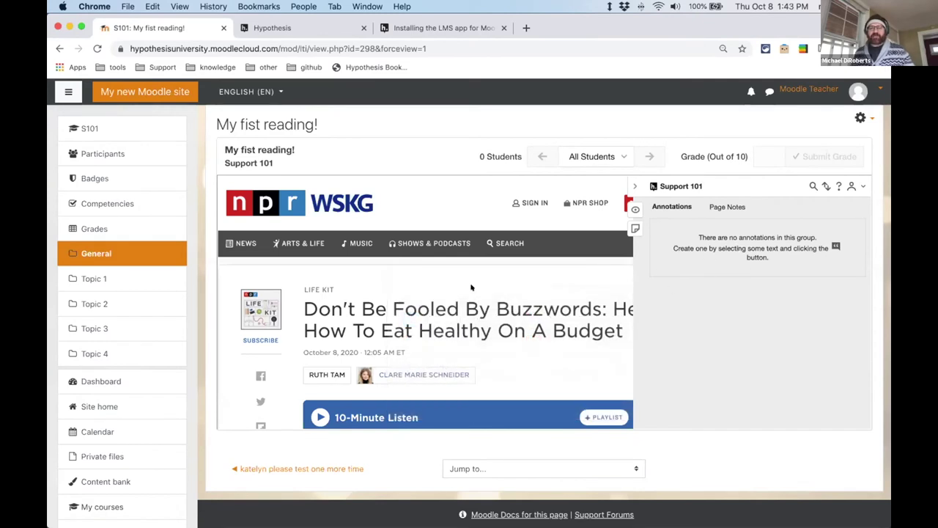
scroll(475, 288, down, 1)
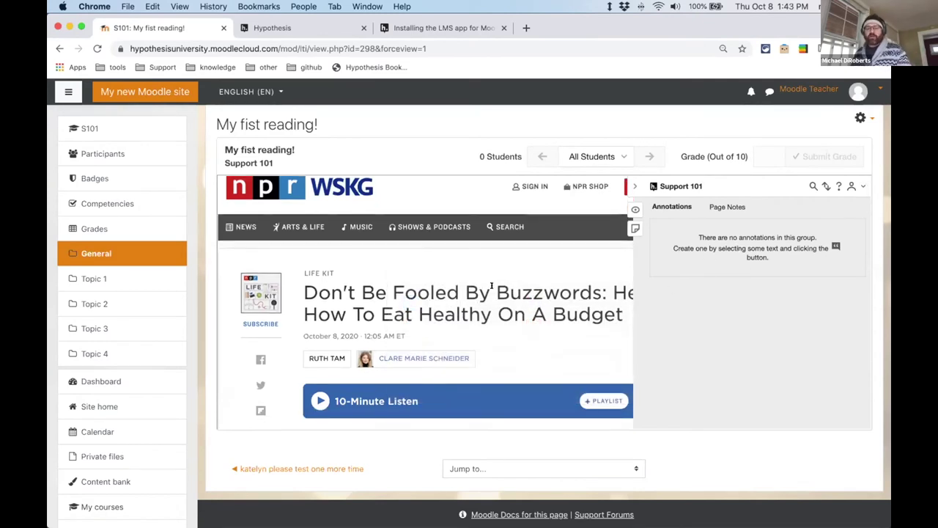
drag(498, 287, 594, 280)
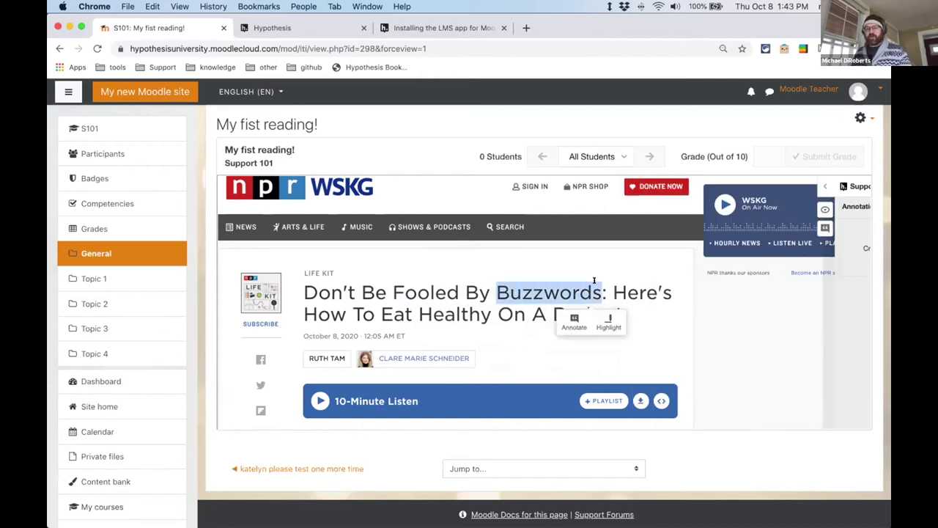
click(565, 325)
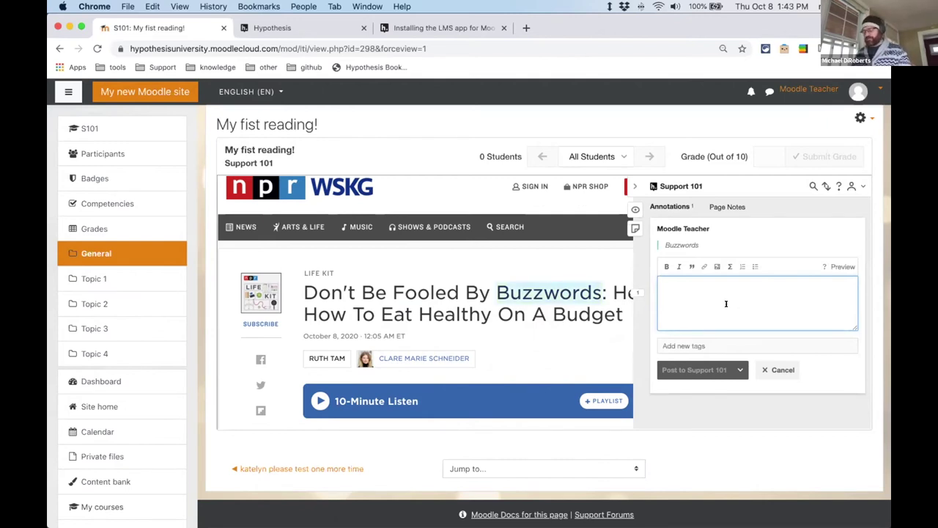
text(Sample annotation)
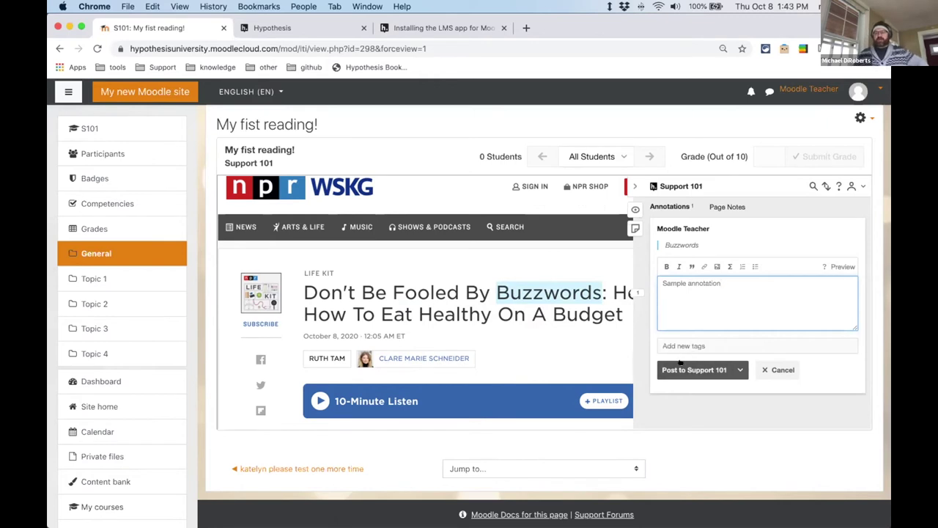
Step: Try the Only Me audience for the annotation, and post it to Support 101 instead
click(732, 368)
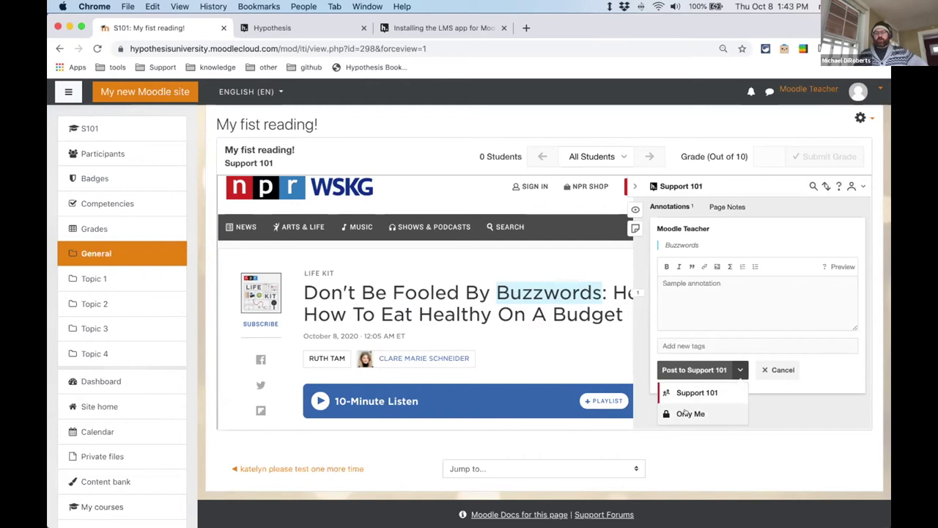
click(689, 414)
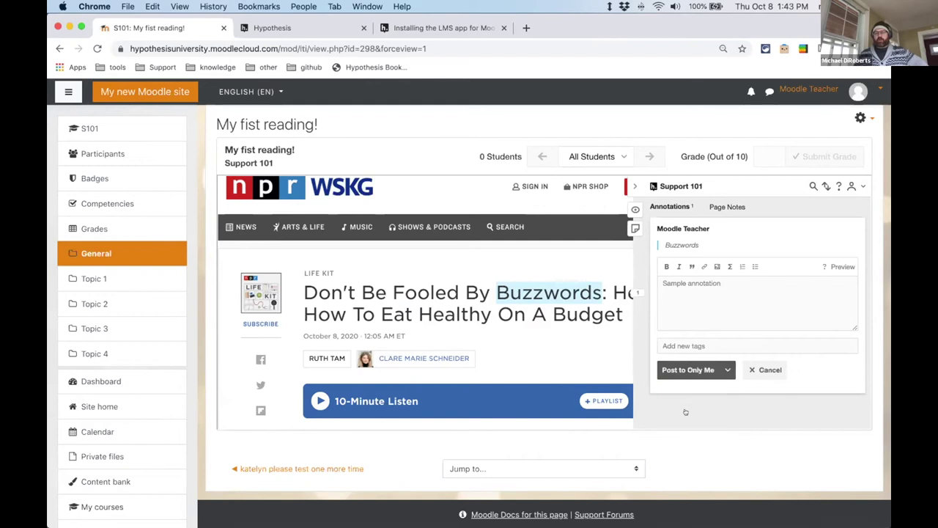
click(726, 368)
click(693, 390)
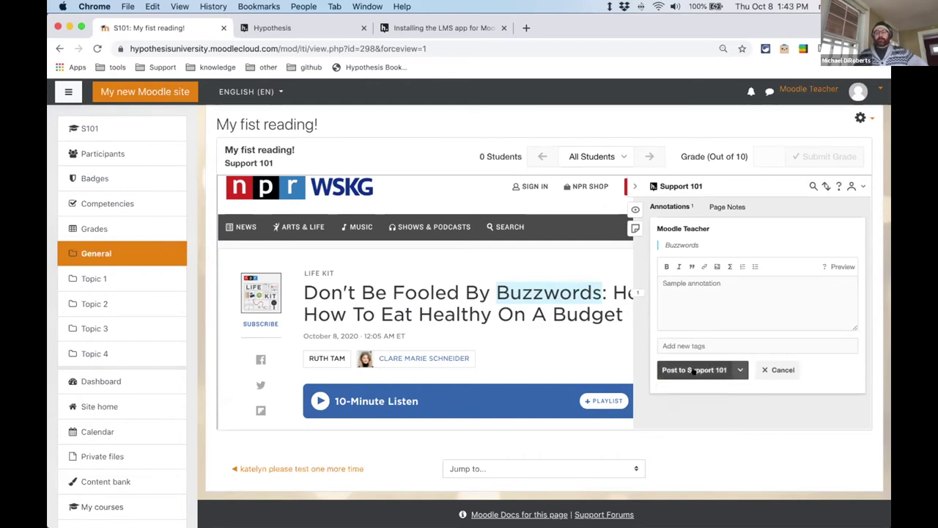
click(691, 371)
Step: Highlight the word "Healthy" in the article's title and reopen the Hypothesis sidebar to show the annotations
double_click(428, 313)
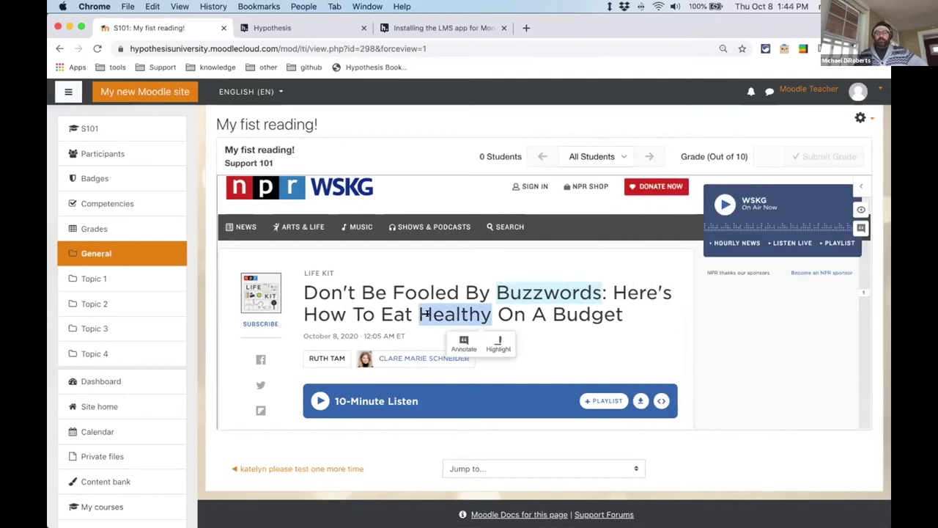
click(498, 343)
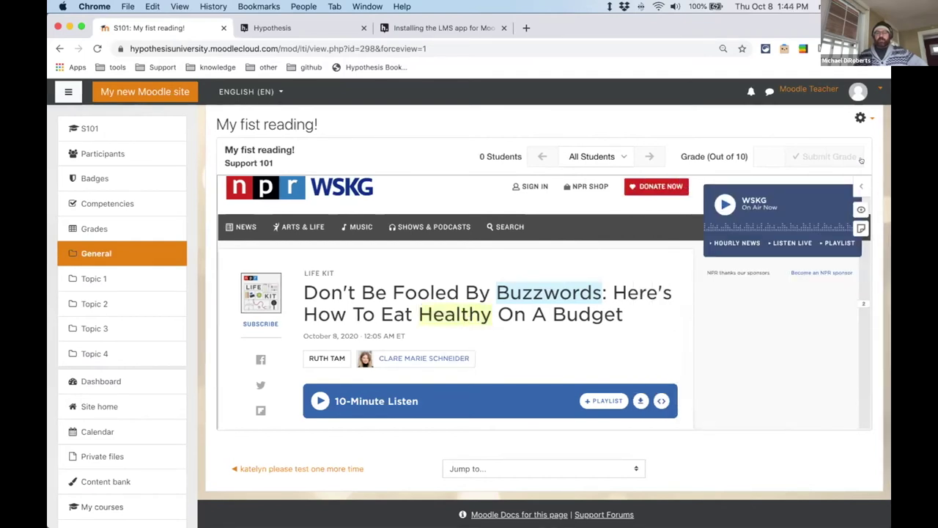
click(861, 186)
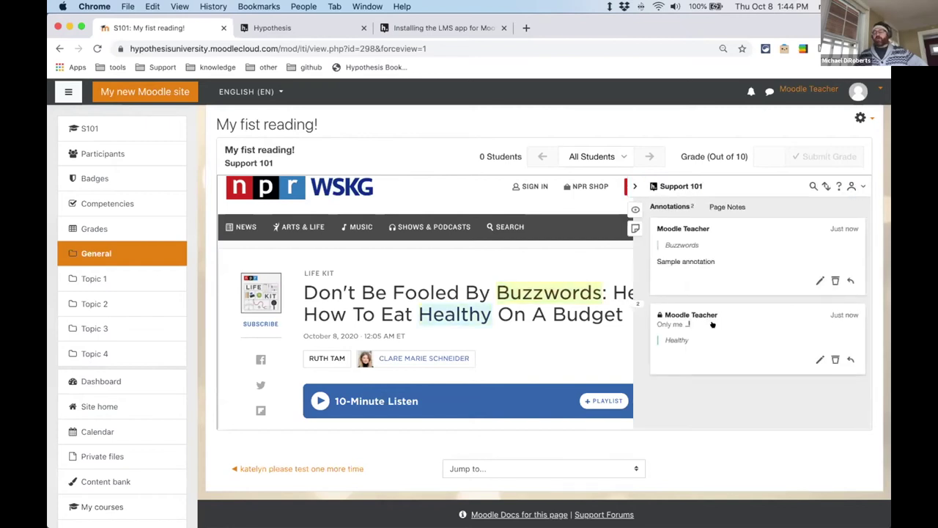